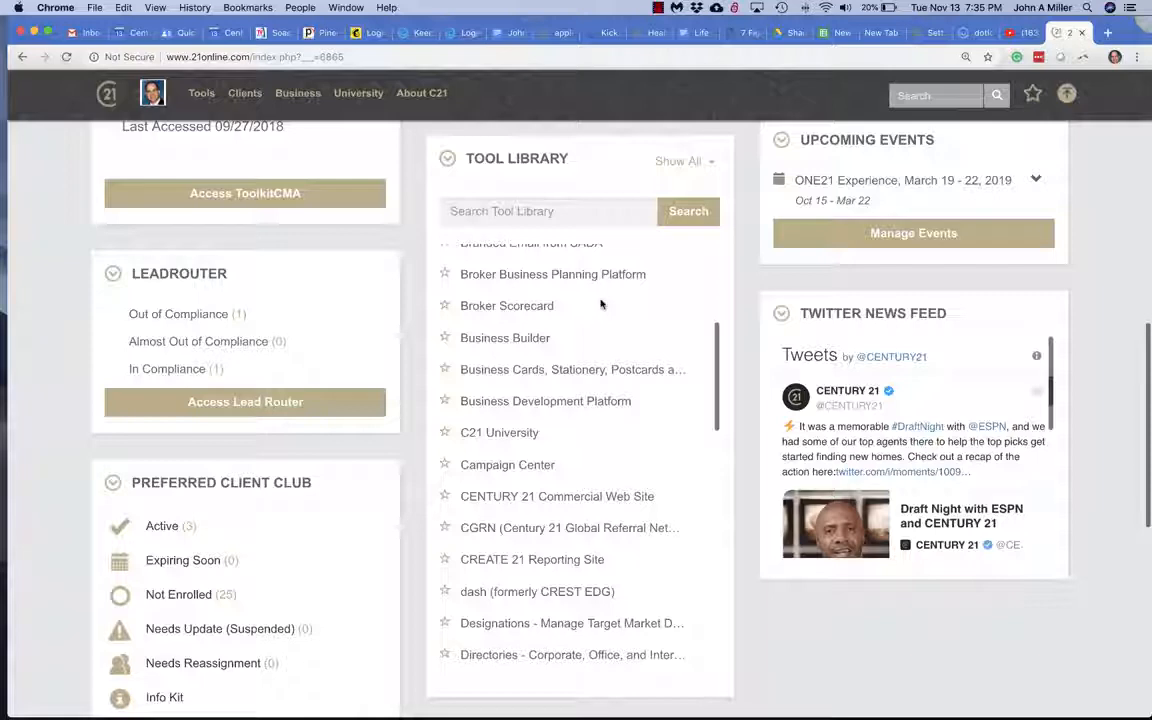
Scroll the Tool Library and open the Unique Property Sites page.
scroll(601, 304, "down", 15)
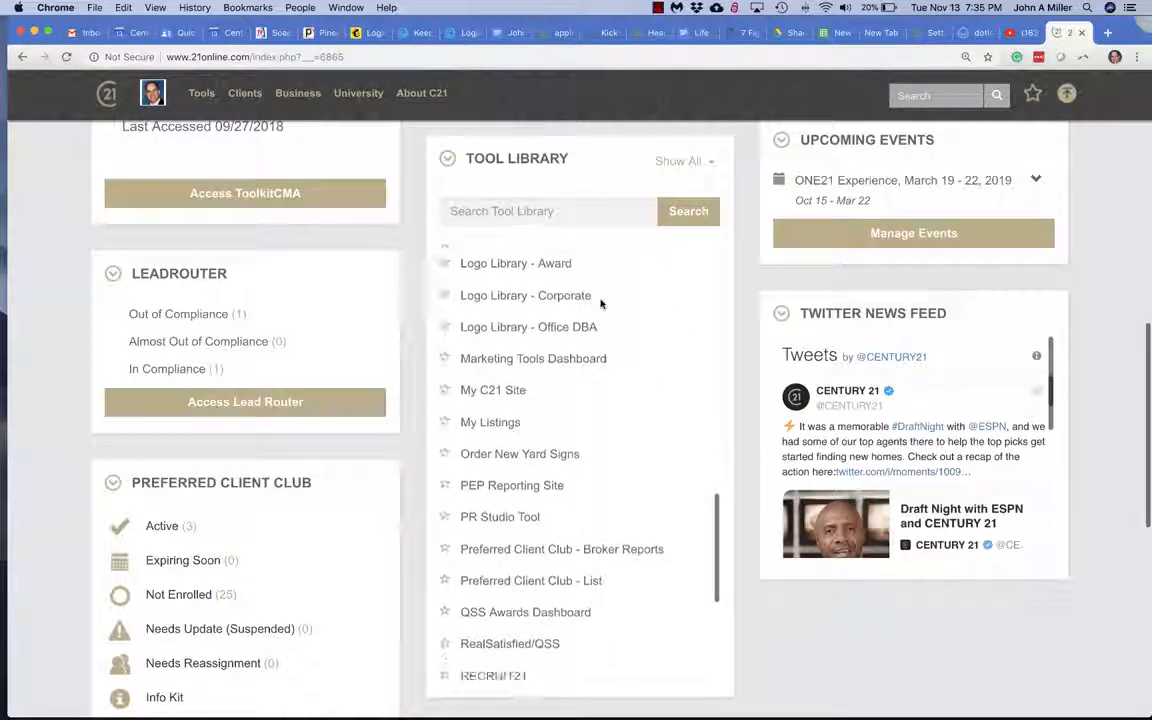
scroll(600, 308, "down", 2)
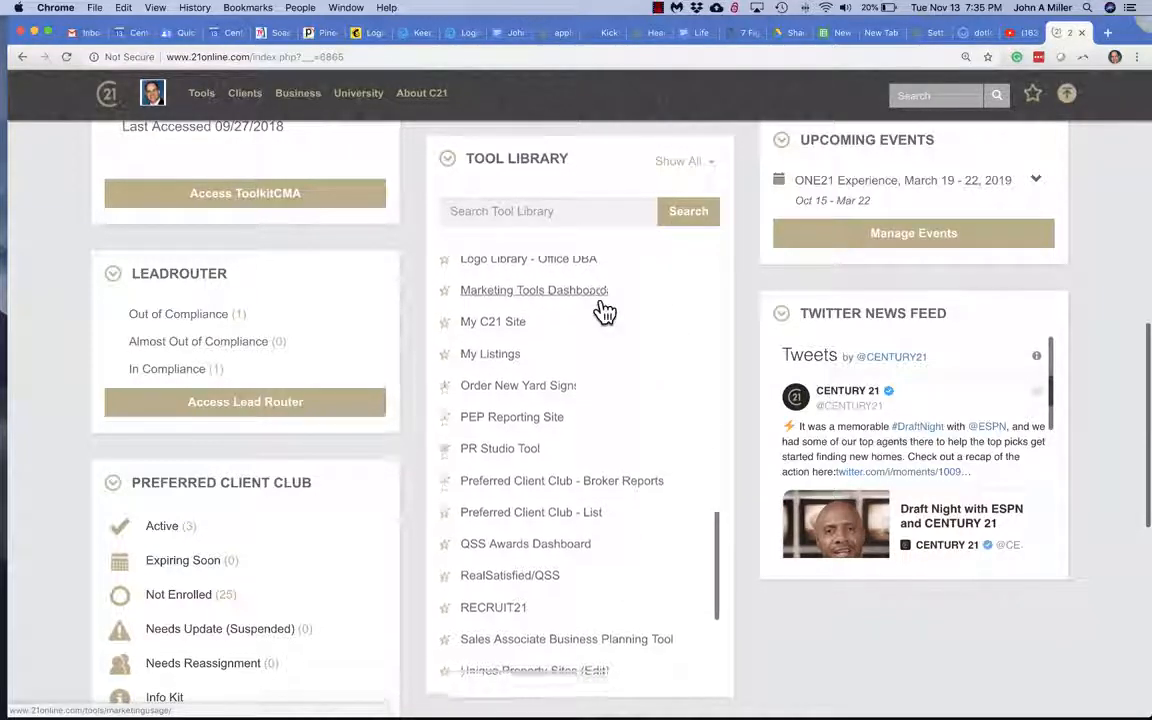
scroll(604, 312, "down", 7)
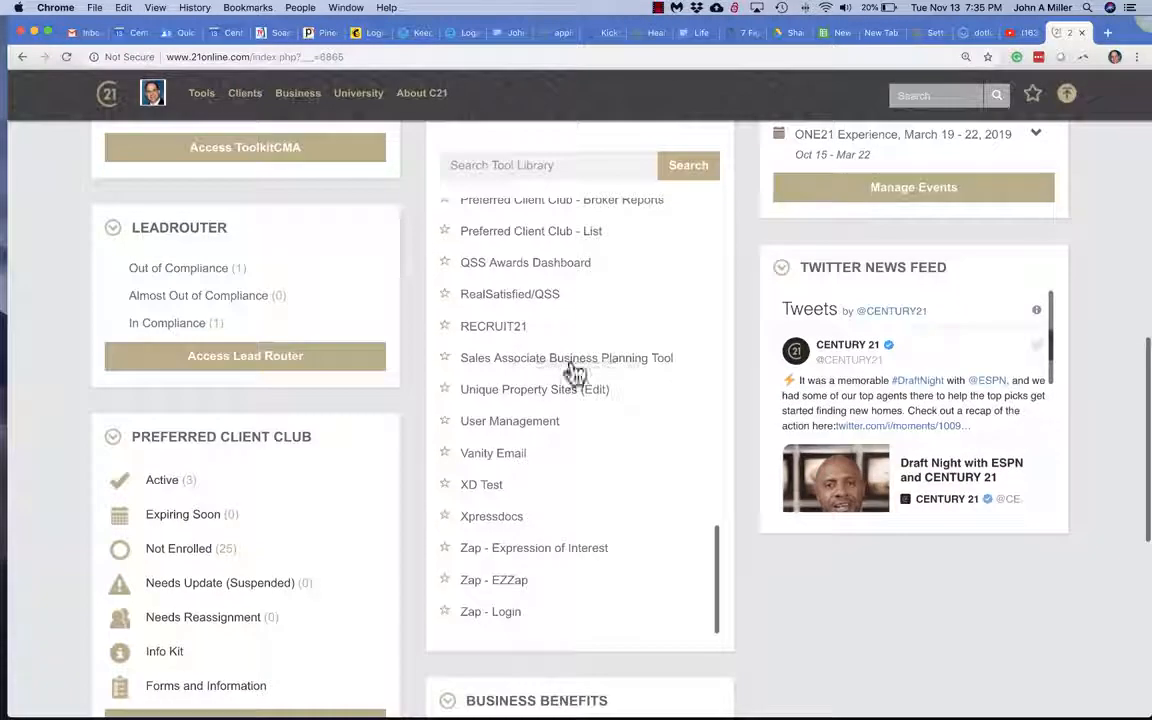
left_click(527, 393)
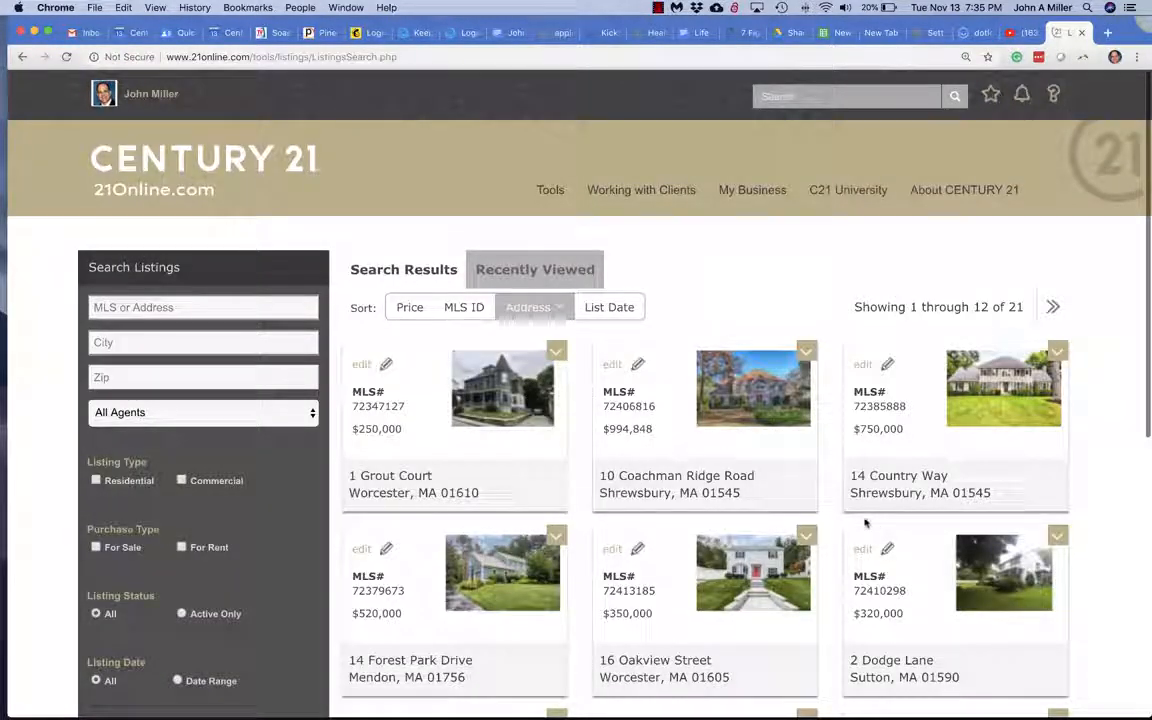
scroll(828, 513, "down", 1)
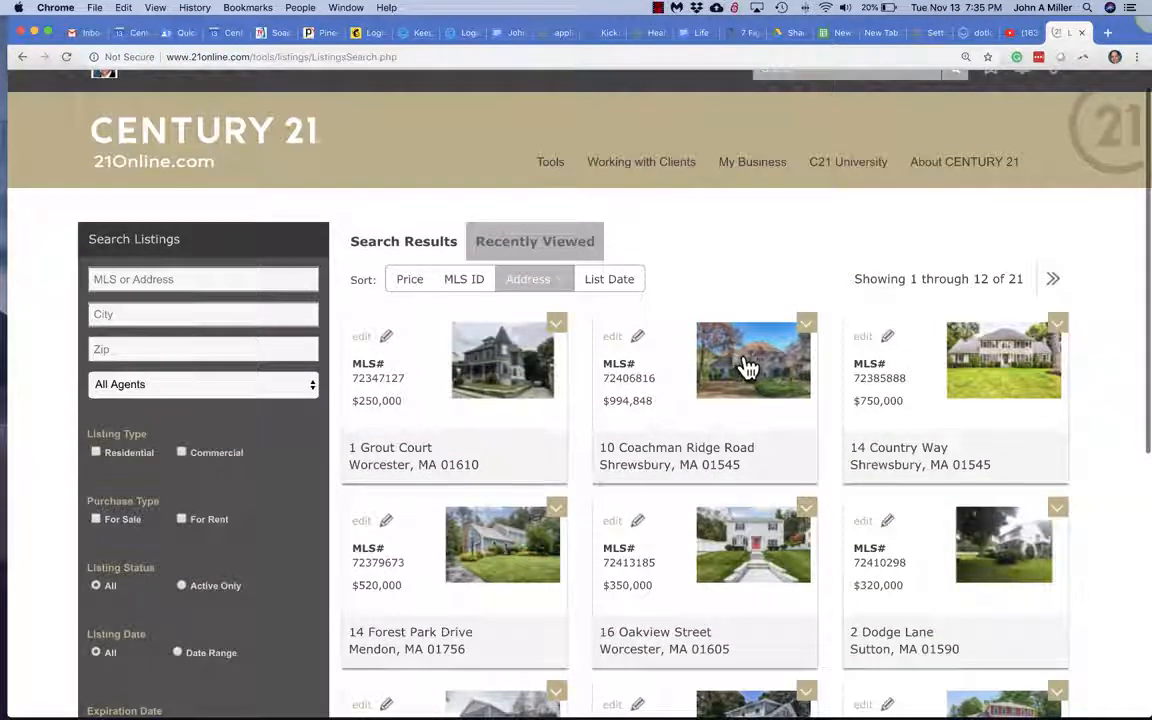
left_click(746, 367)
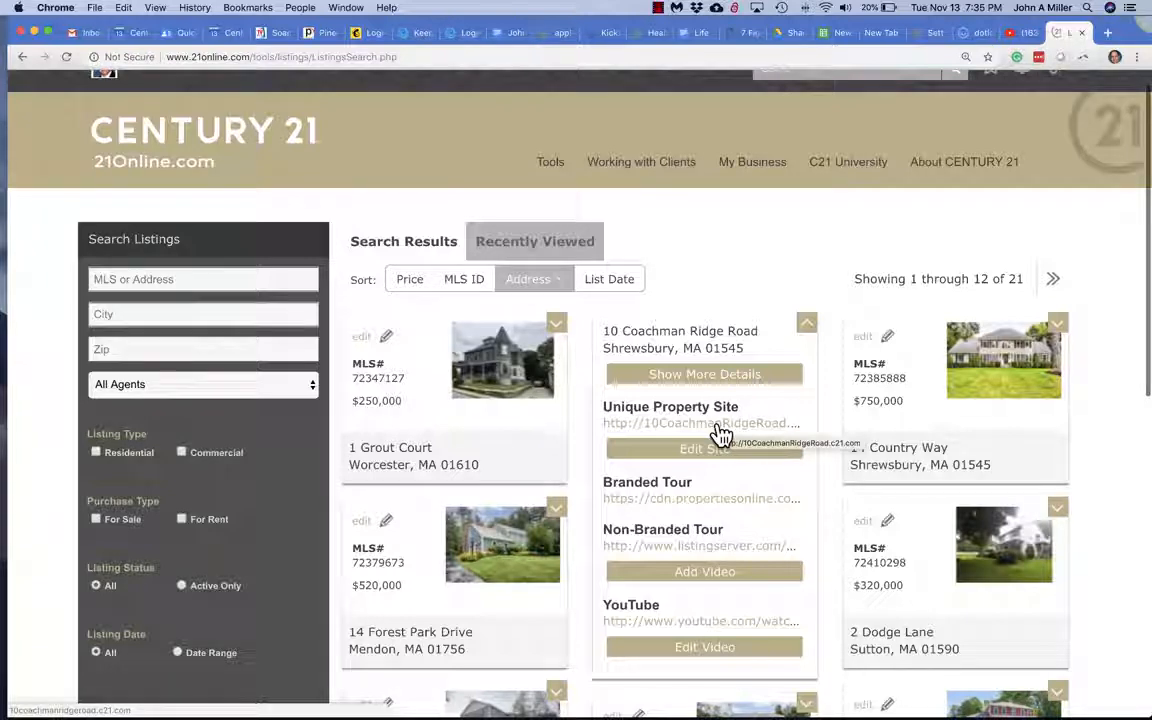
left_click(717, 623)
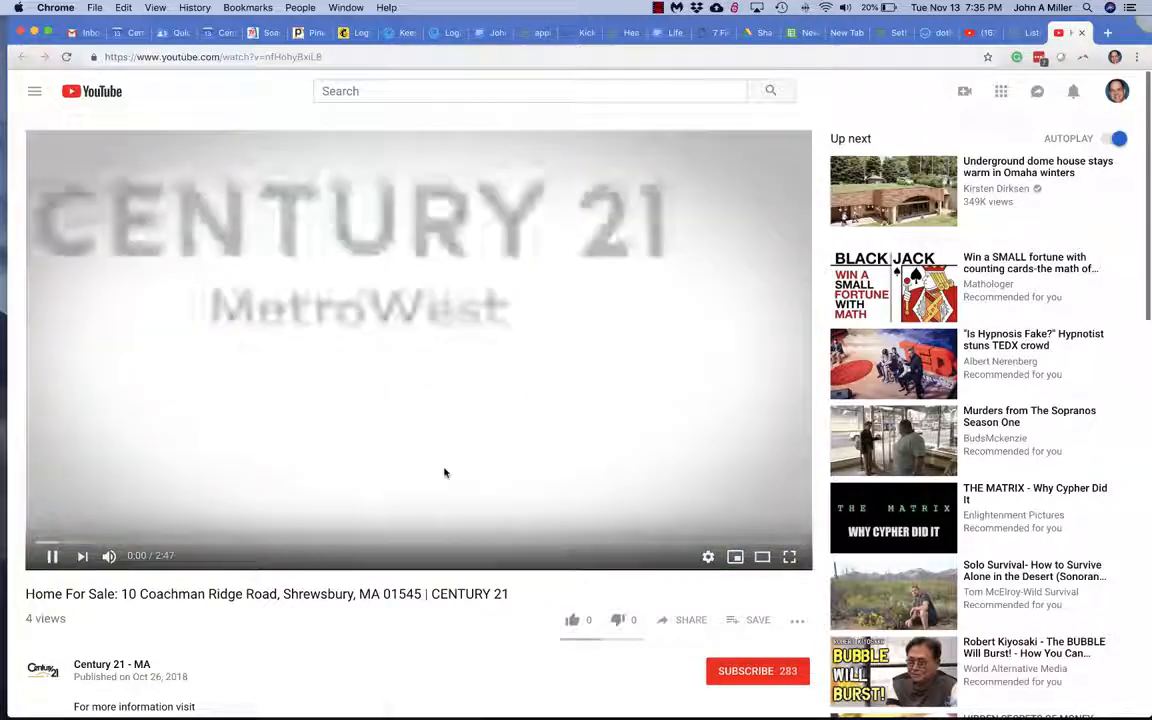
Skip ahead and pause the listing video at 0:11 on the house exterior shot.
left_click(55, 545)
left_click(74, 545)
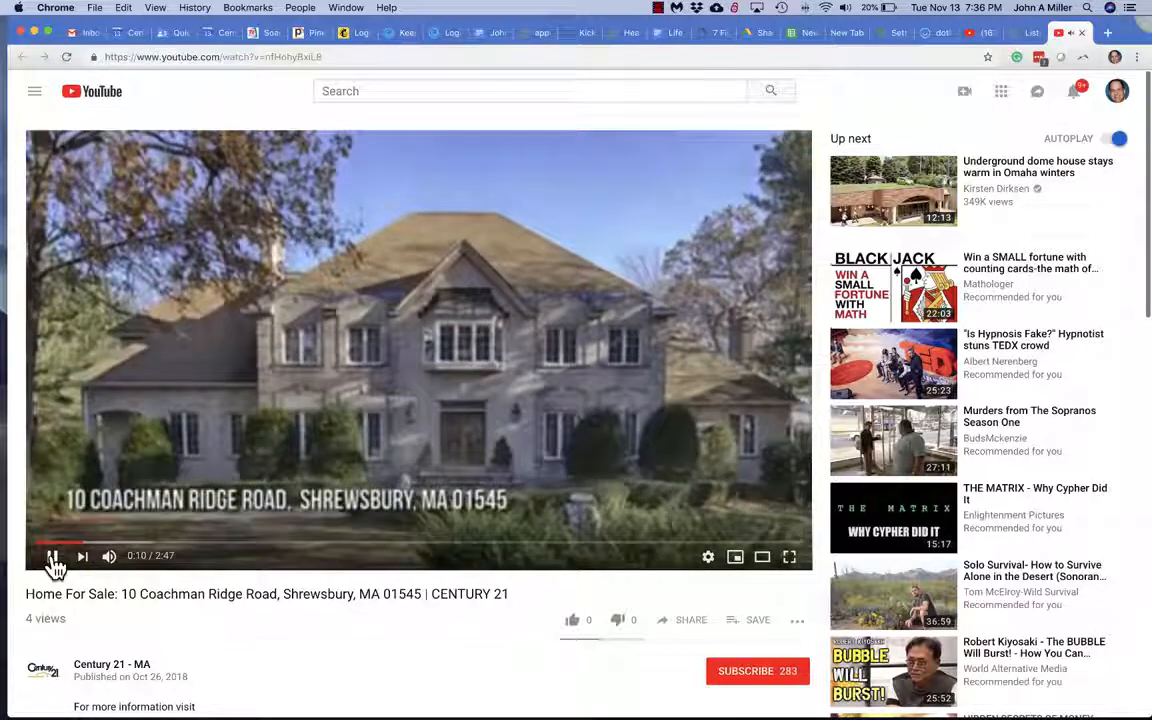
left_click(53, 558)
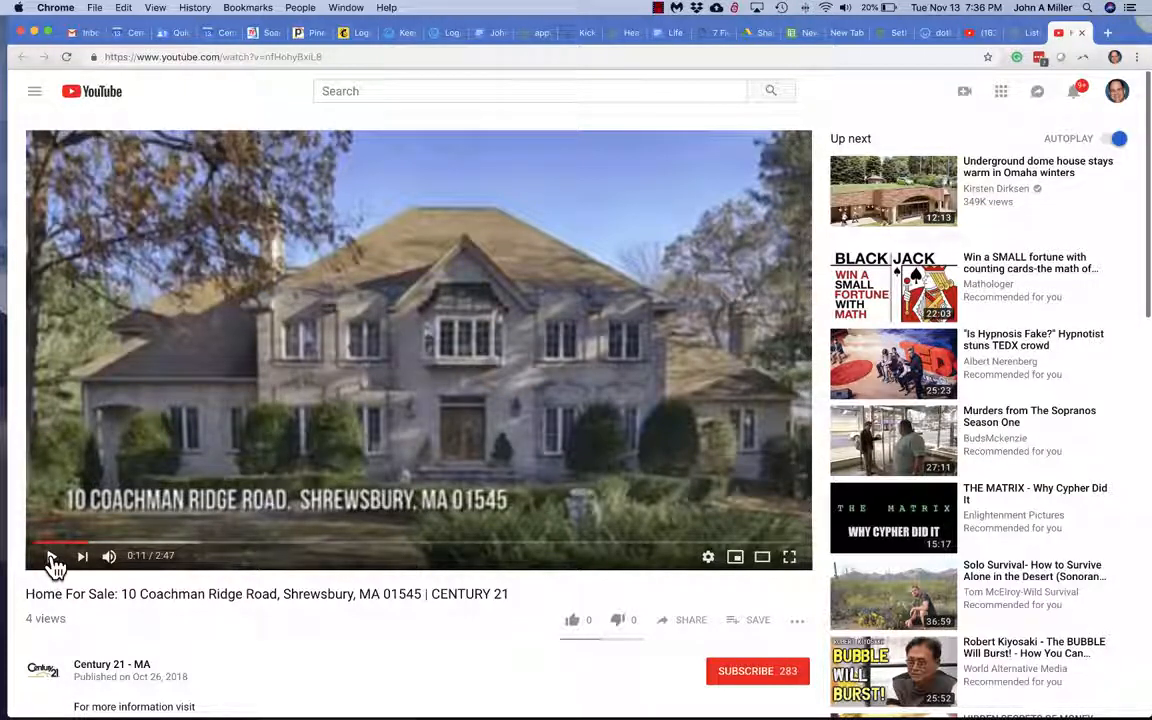
key("super+shift+4")
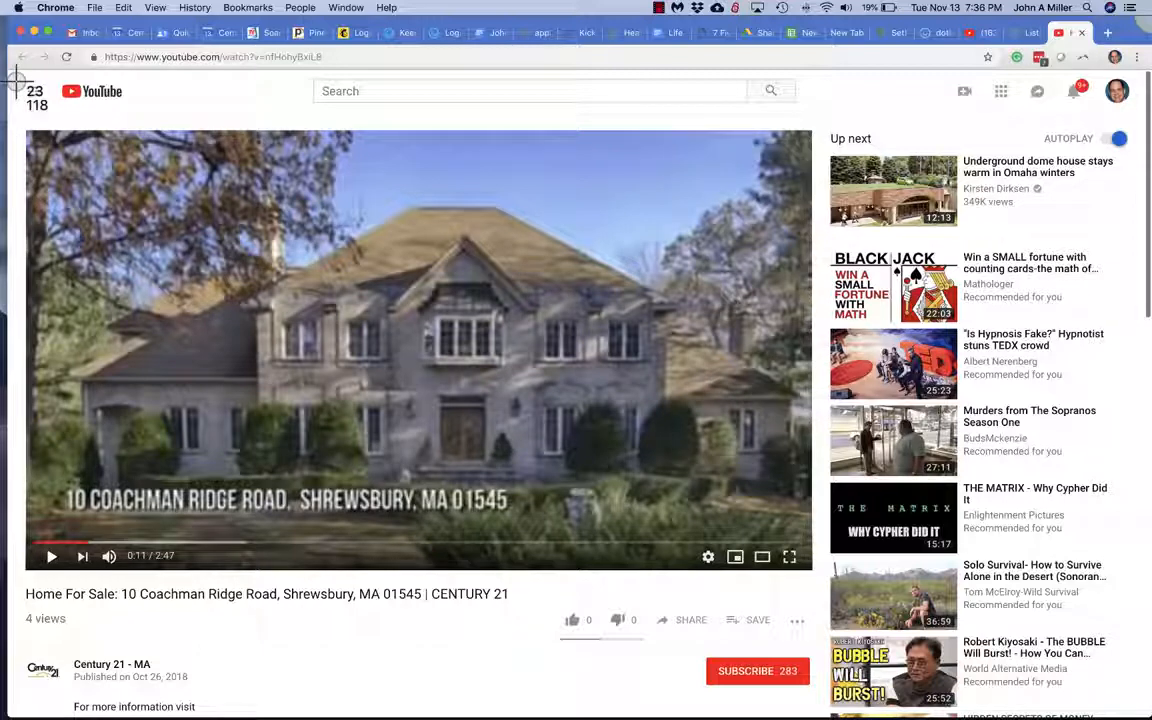
Screenshot the paused video frame with its title and reveal the file in Finder.
left_click_drag(17, 79, 819, 612)
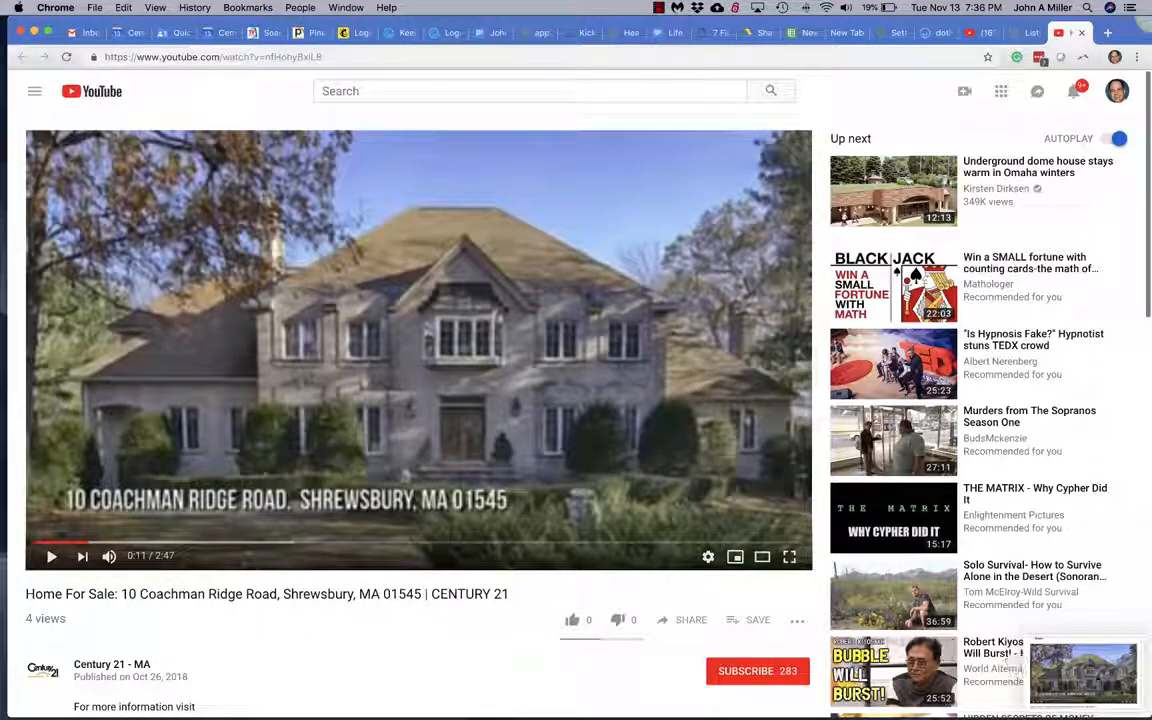
left_click(1094, 679)
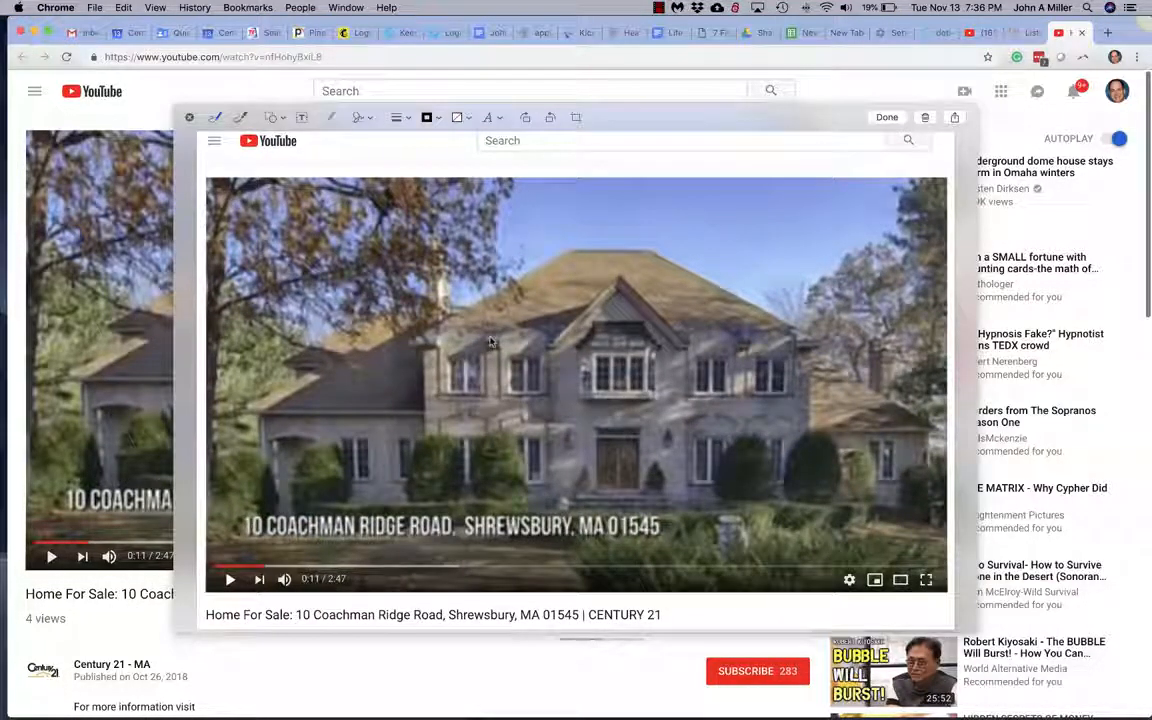
left_click(189, 118)
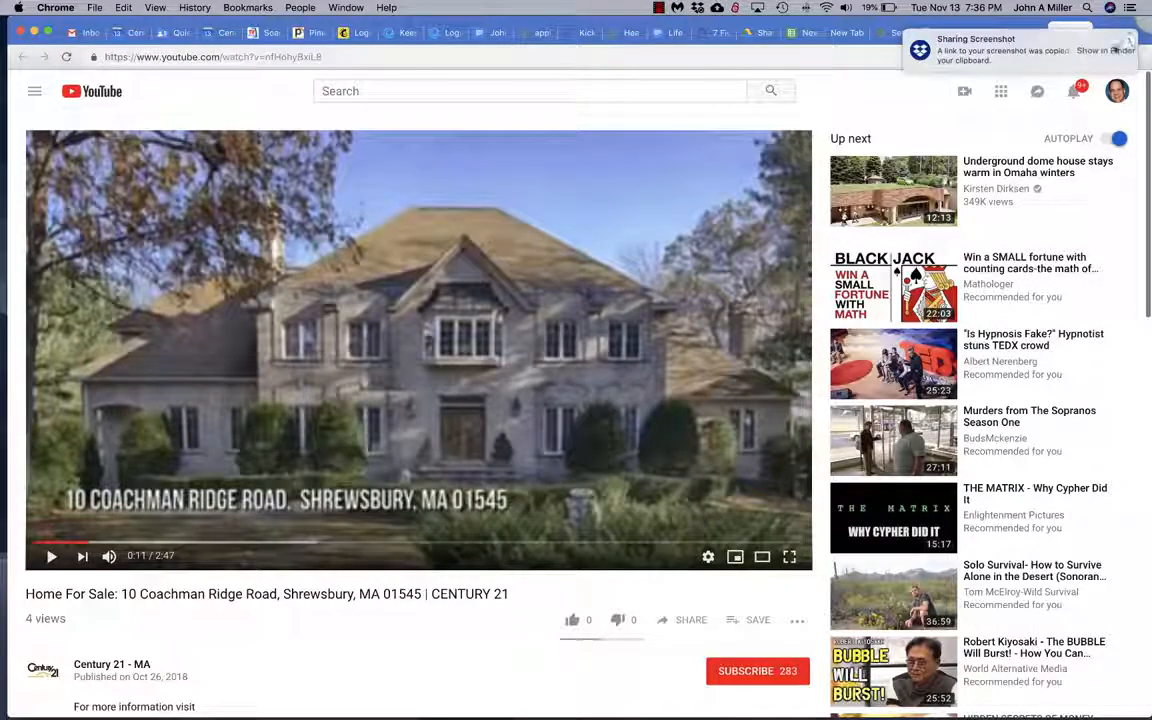
left_click(1110, 50)
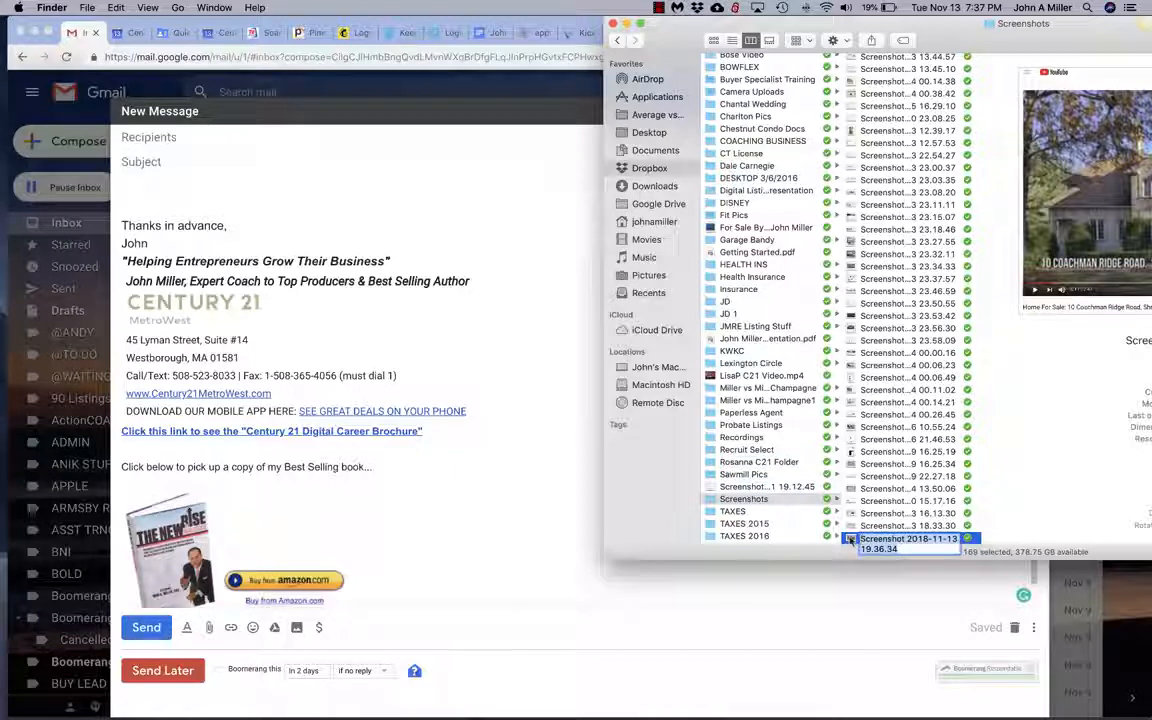
Drag Screenshot 2018-11-13 19.36.34 from Screenshots into the Gmail message body.
left_click(851, 540)
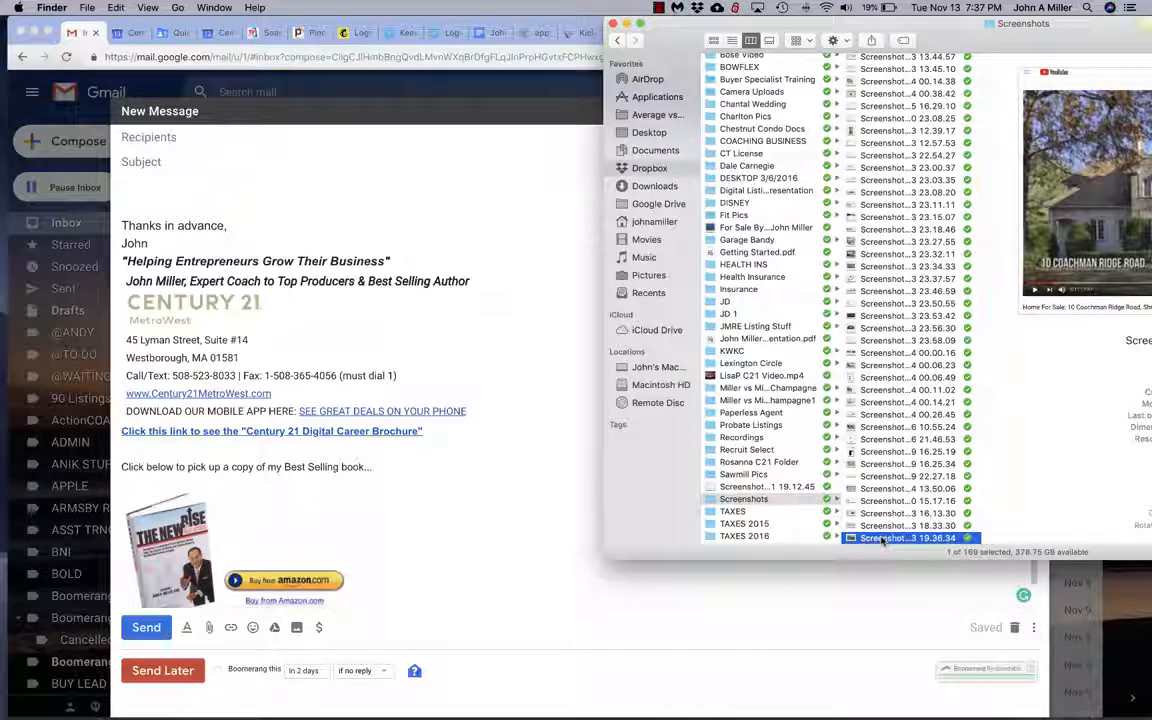
left_click_drag(882, 540, 399, 256)
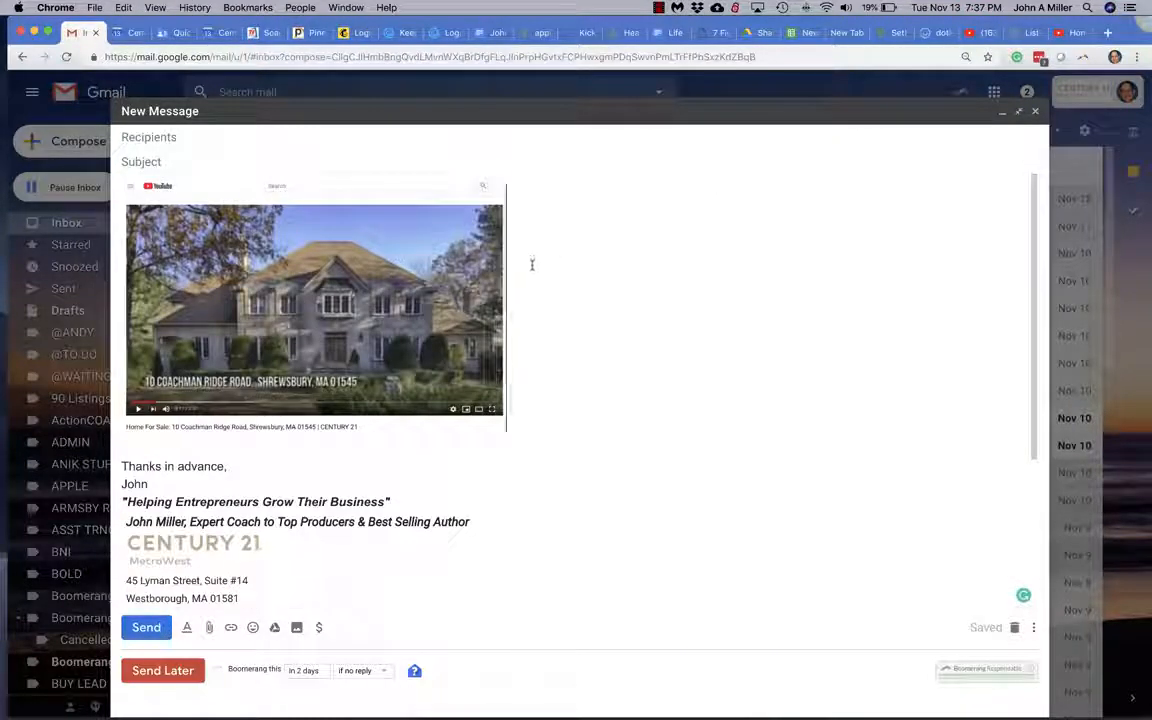
Write 'Dear Seller,' and the click-the-video marketing line above the screenshot.
key("Left")
key("Return")
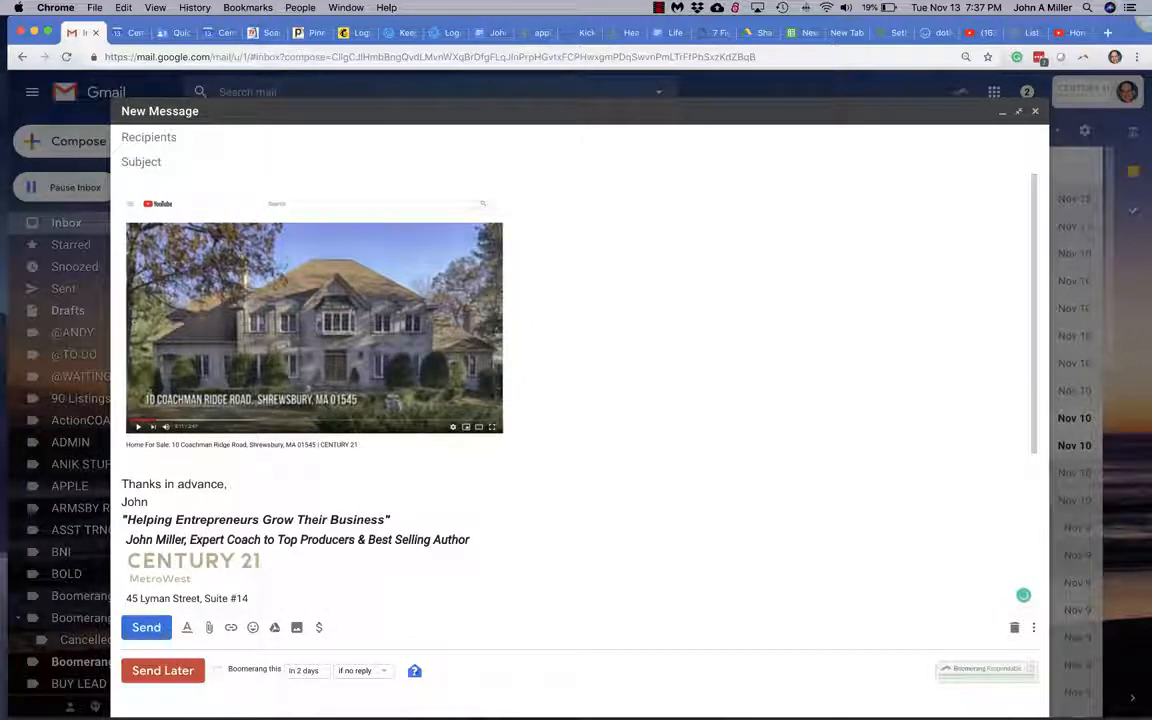
key("Return")
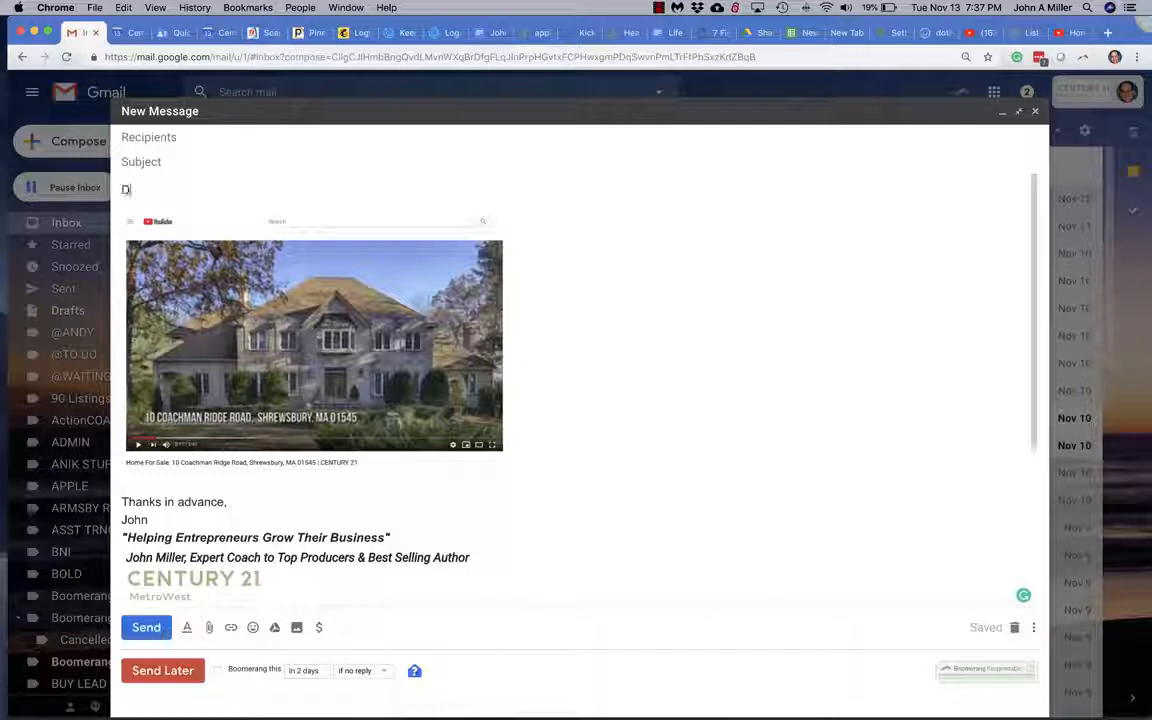
type("Dear Se")
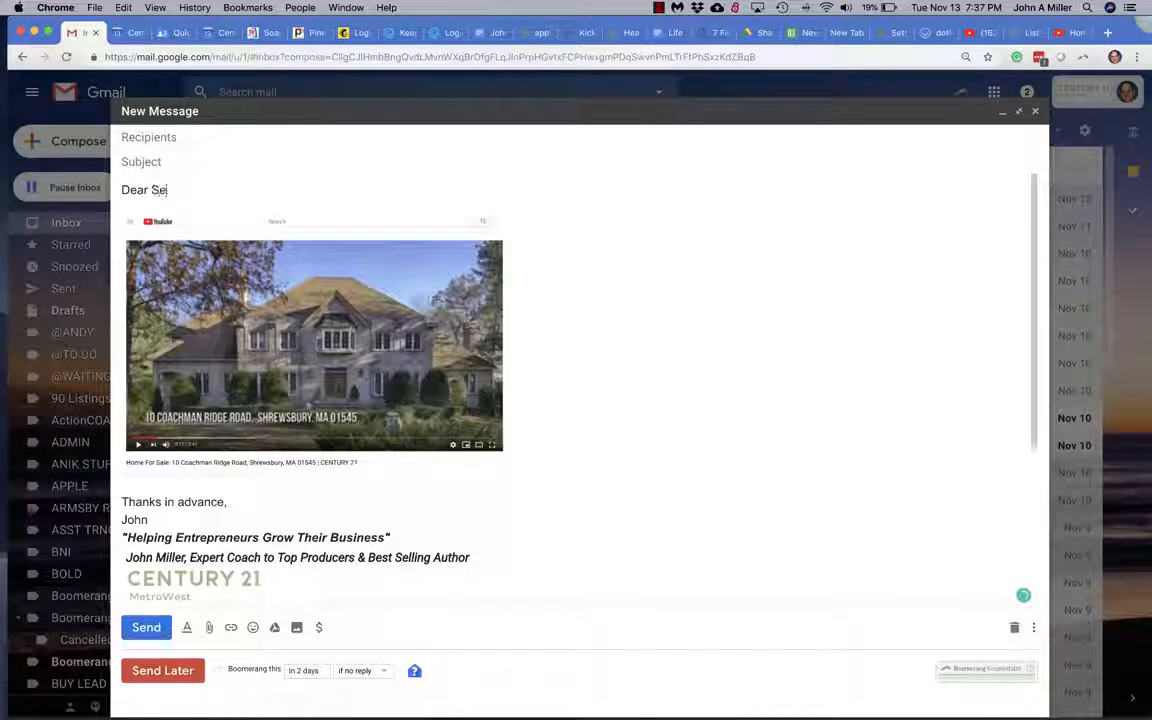
type("ller,")
key("Return")
key("Return")
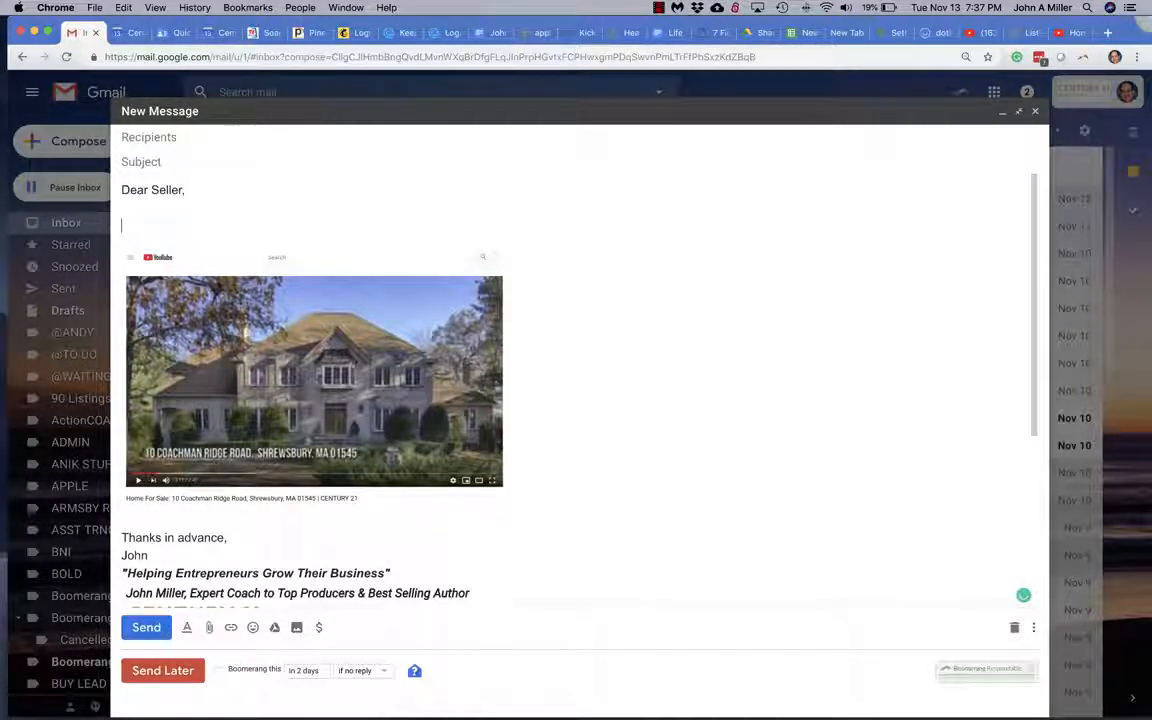
type("Please click")
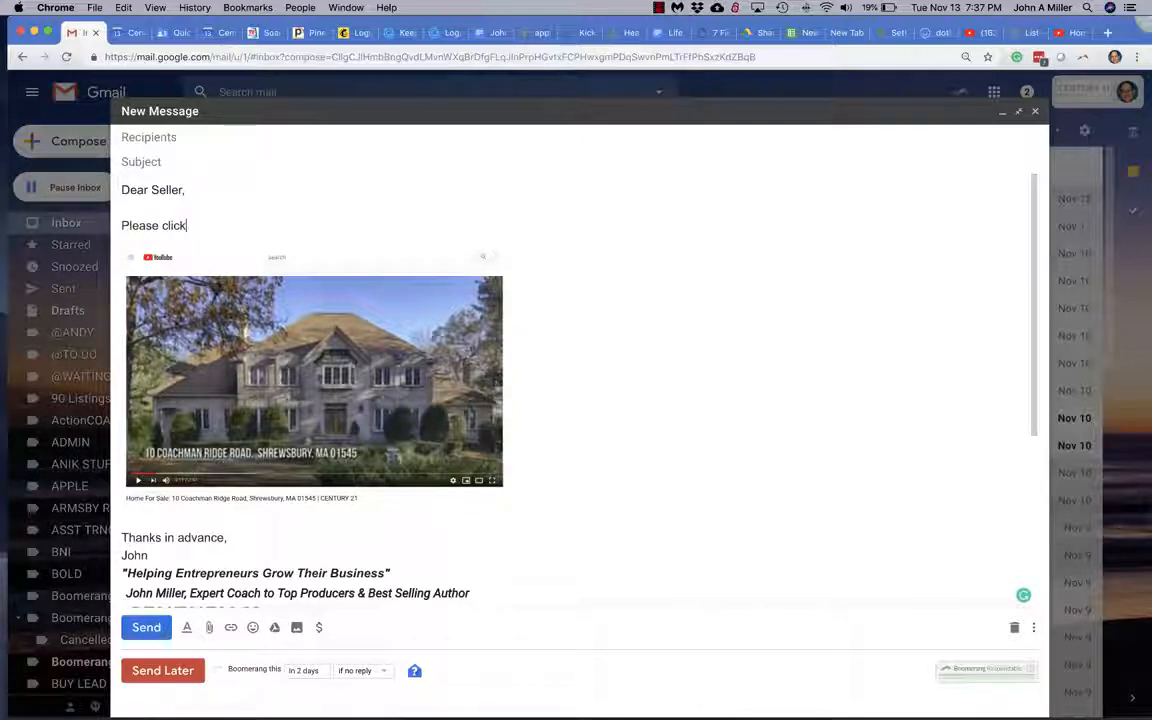
type(" on the video")
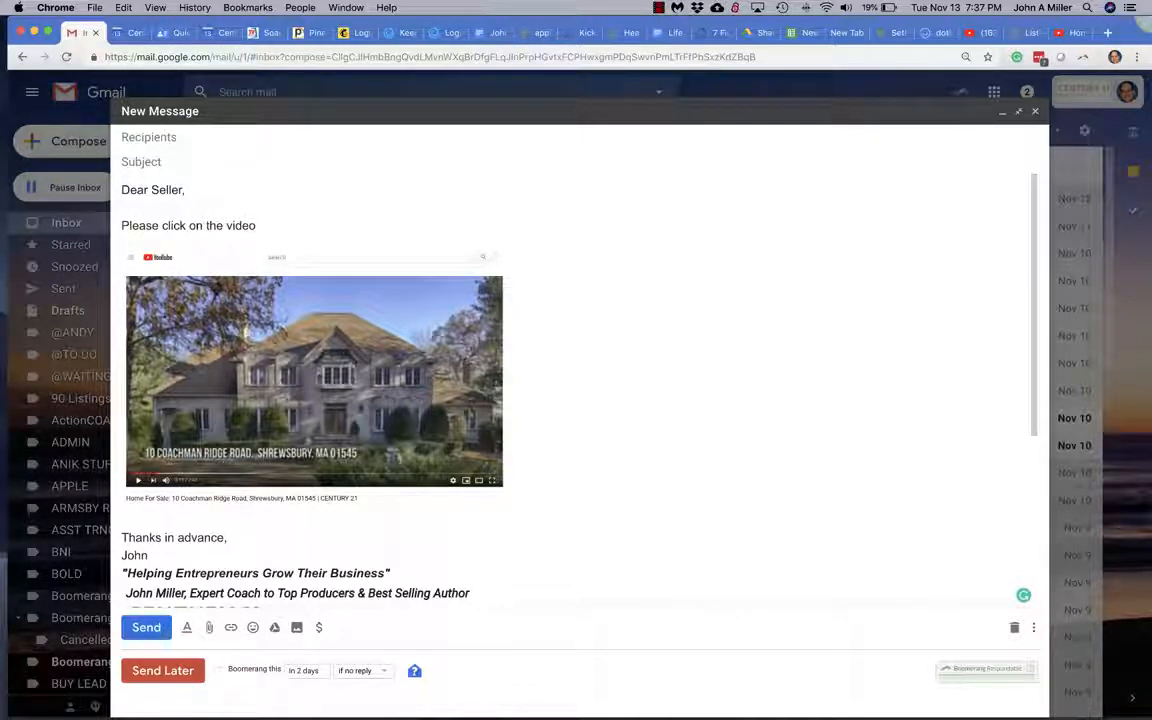
type(" below to see the")
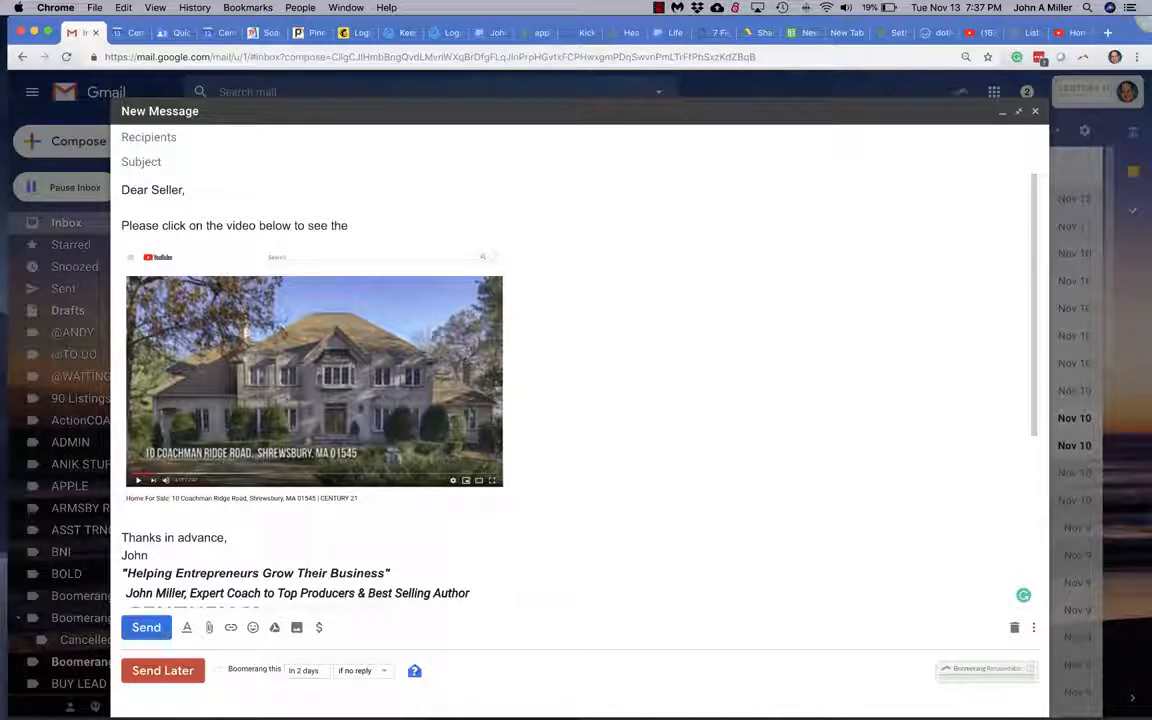
type(" outstanding marketing ")
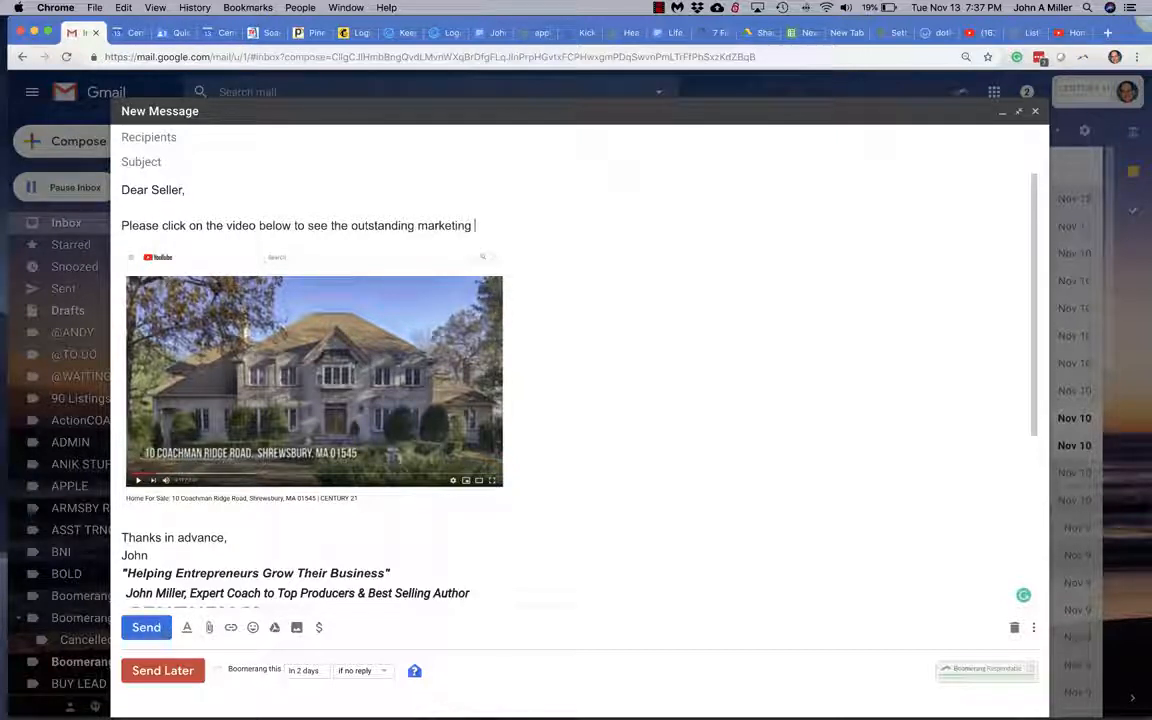
type("we are doing")
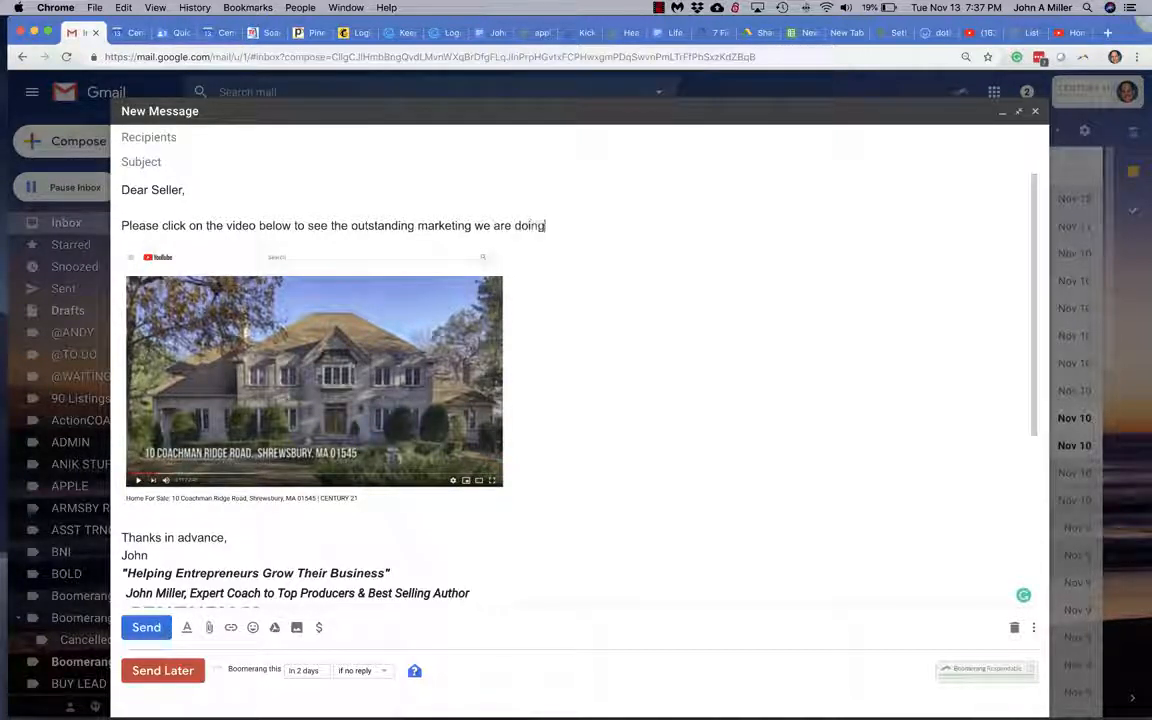
type(" to getr your ")
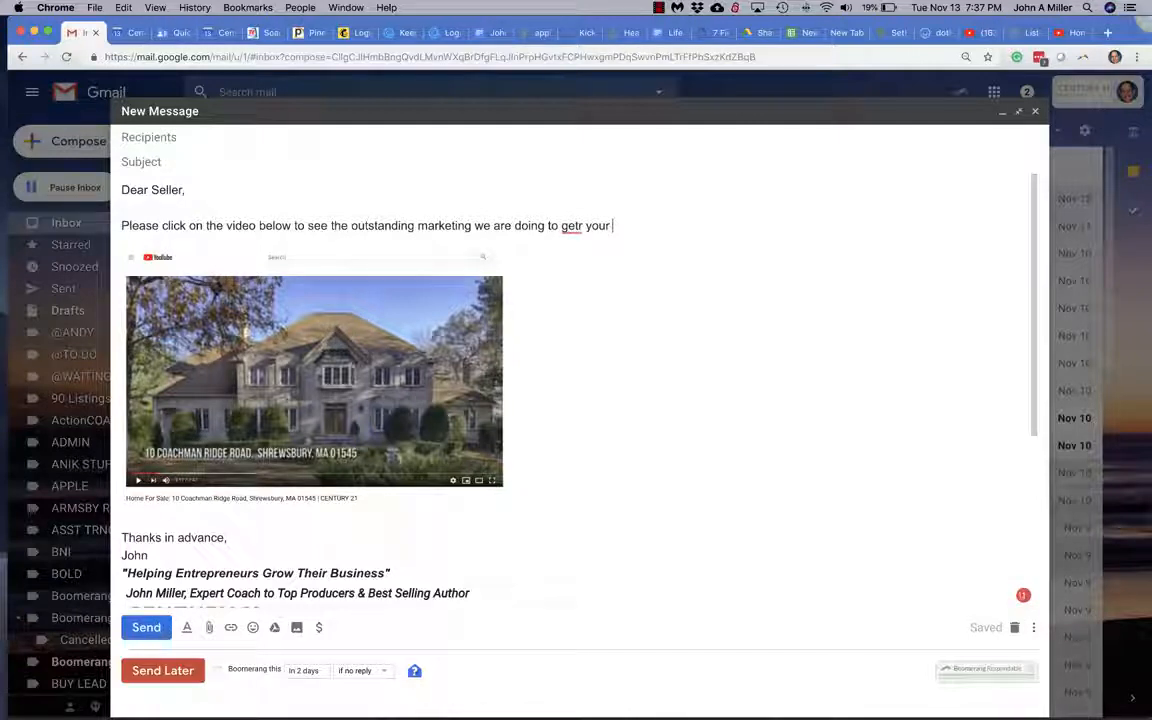
type("house sold!")
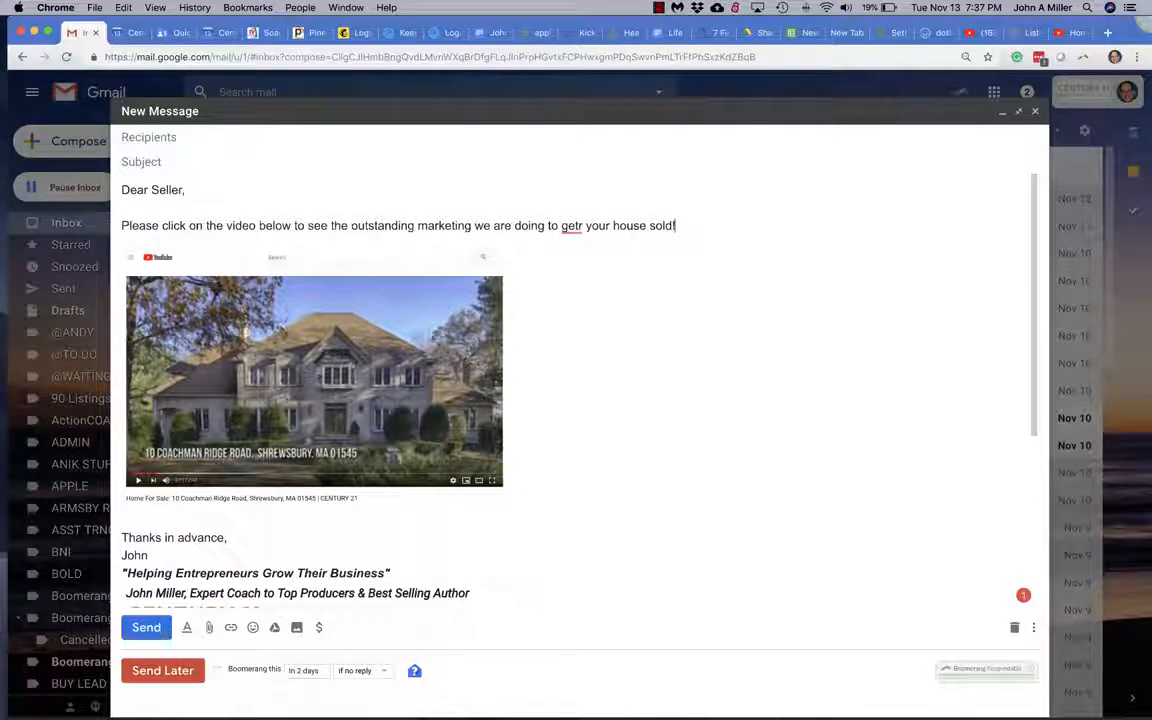
Correct 'getr' to 'get' and select the pasted video screenshot.
left_click(583, 226)
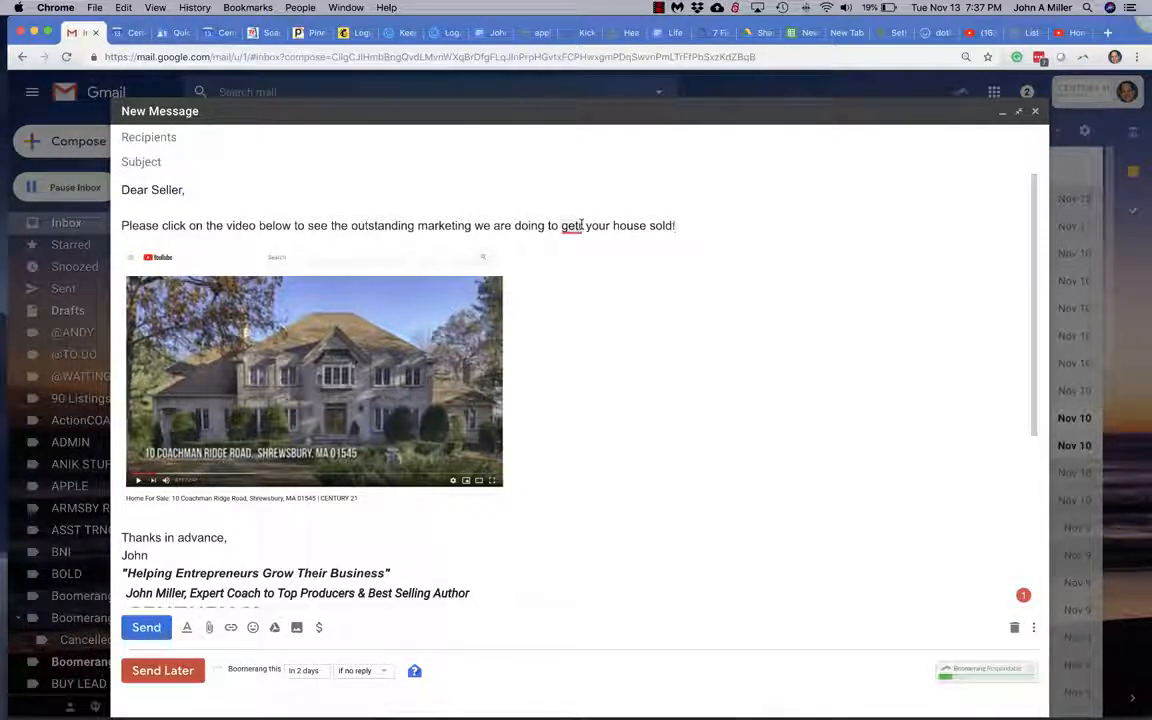
key("BackSpace")
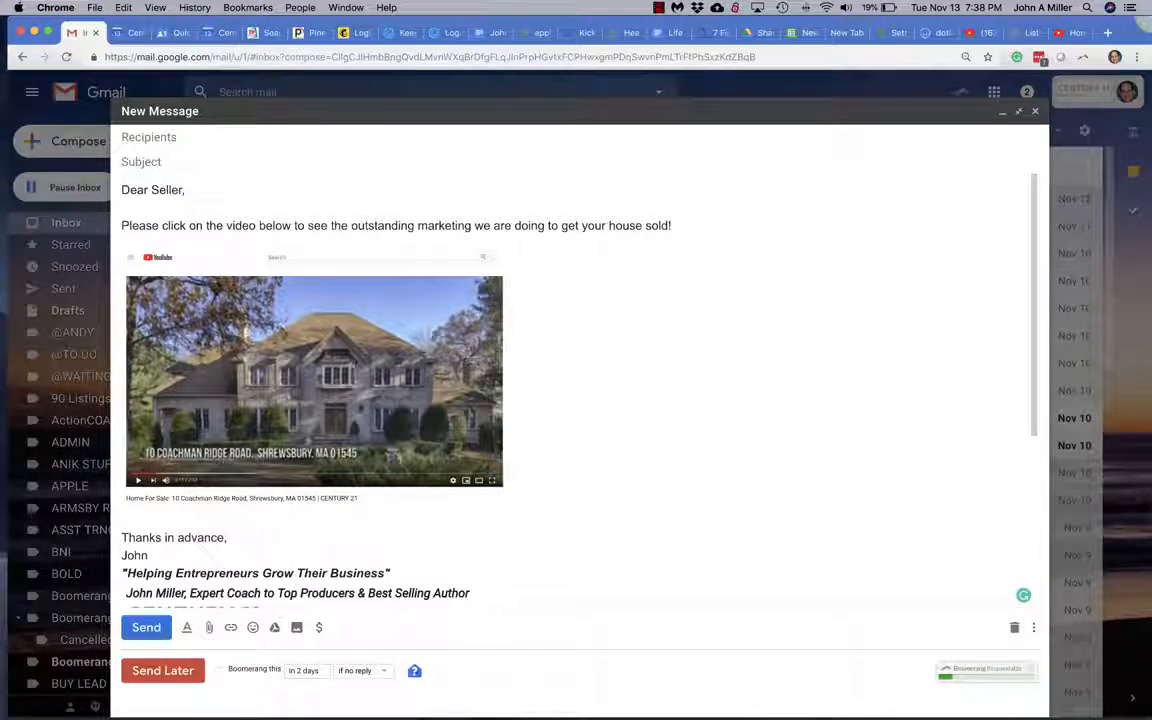
left_click(422, 350)
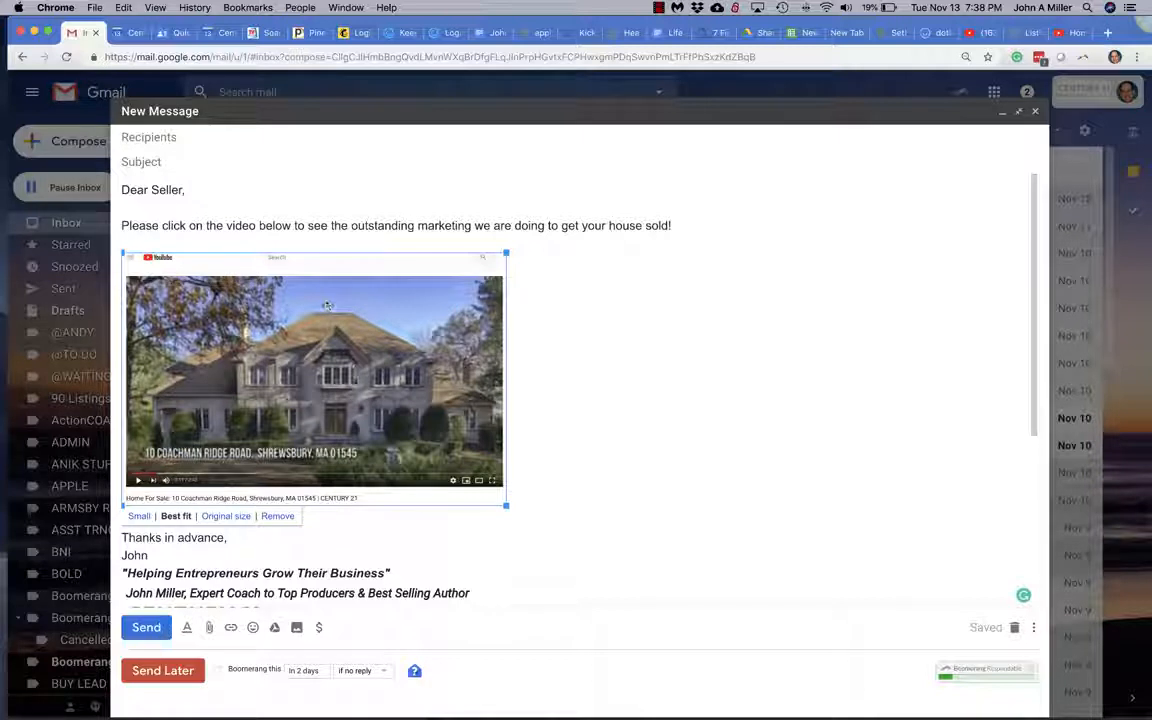
left_click(540, 355)
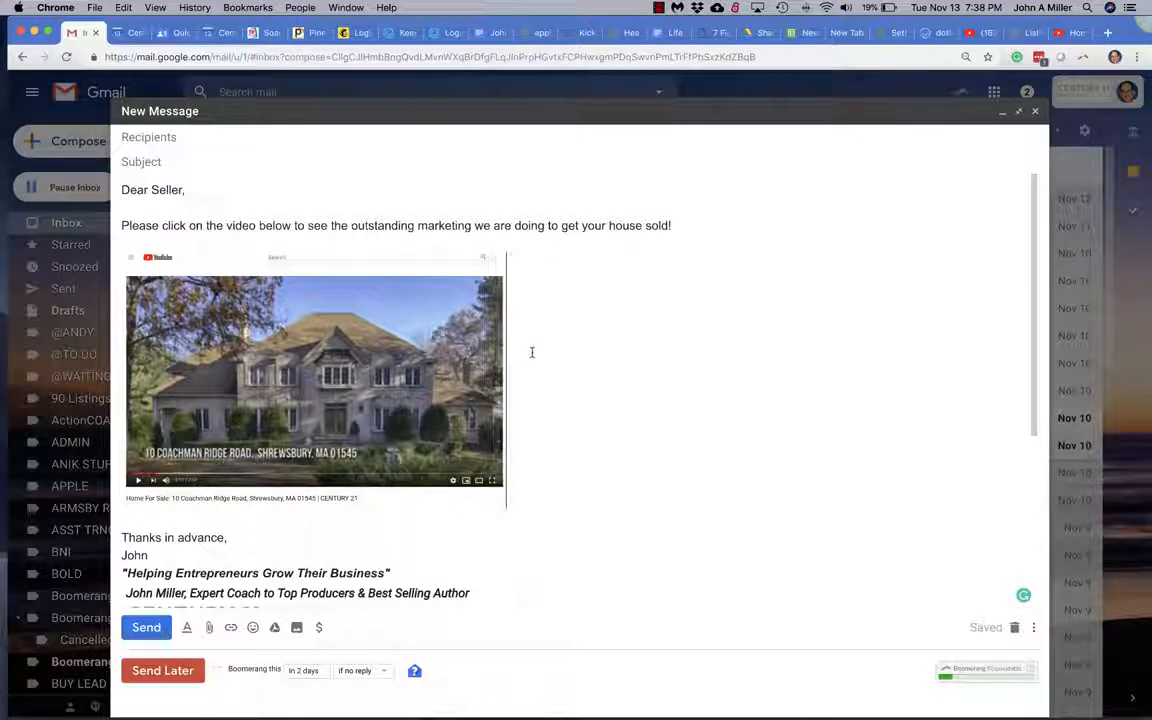
left_click(170, 360)
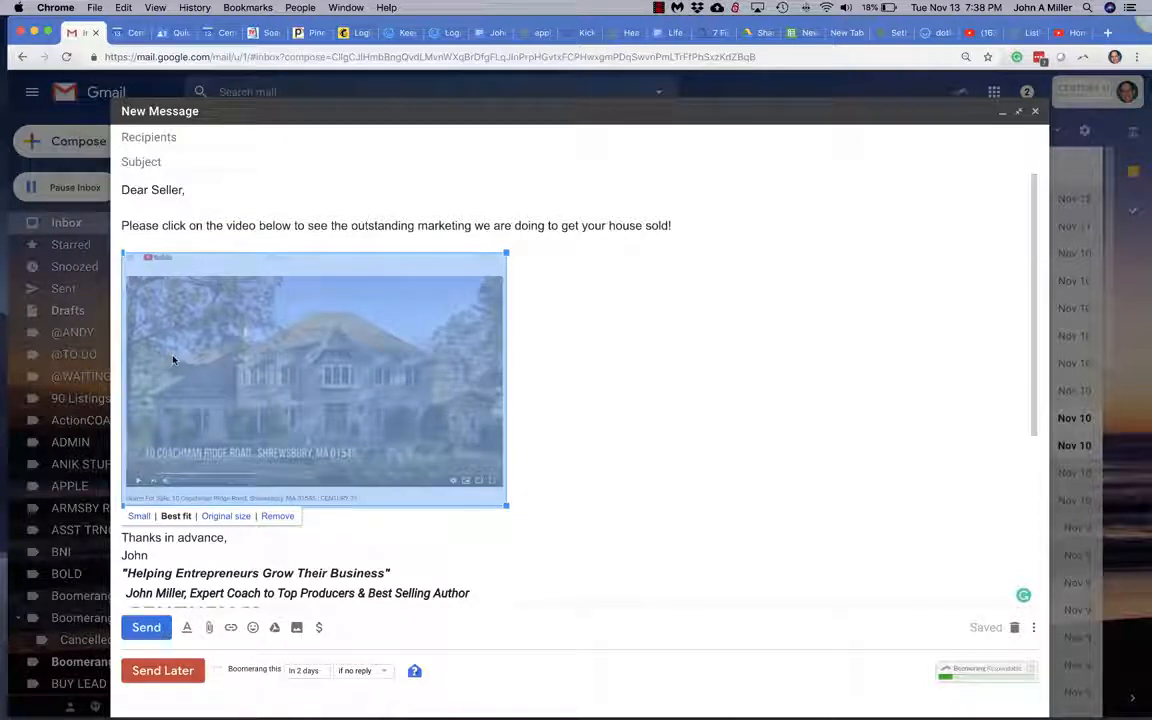
Start an Insert link on the screenshot, then return to the YouTube listing video.
left_click(232, 628)
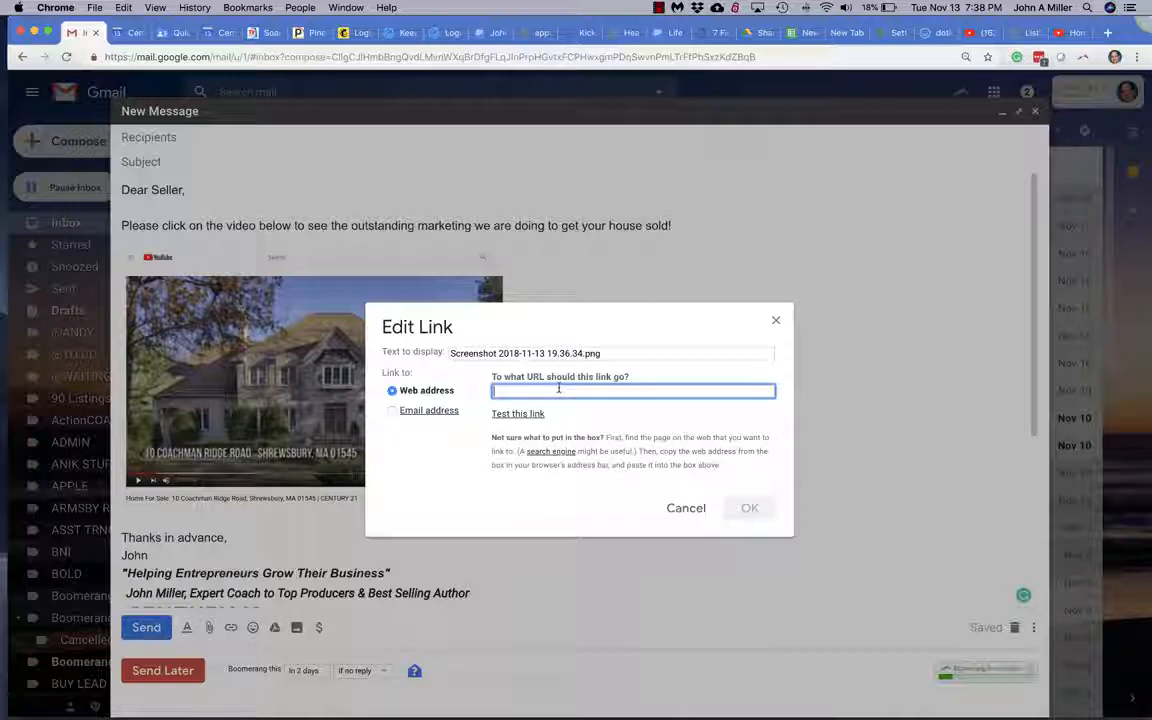
left_click(1062, 34)
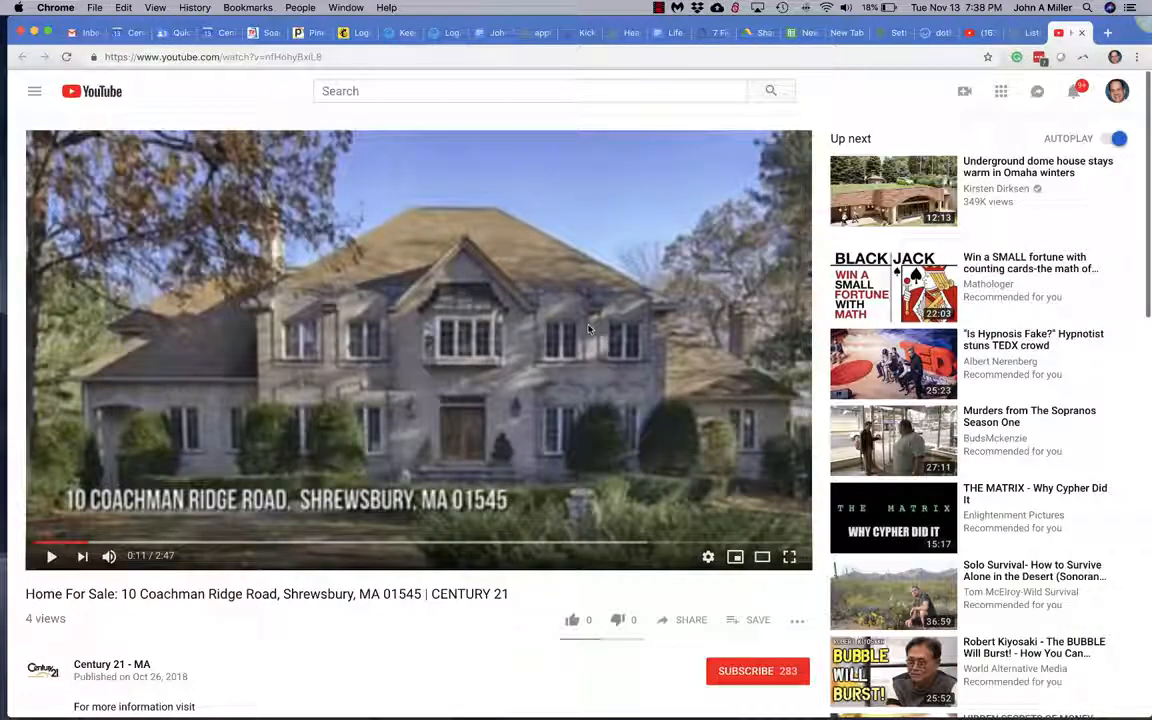
left_click(692, 622)
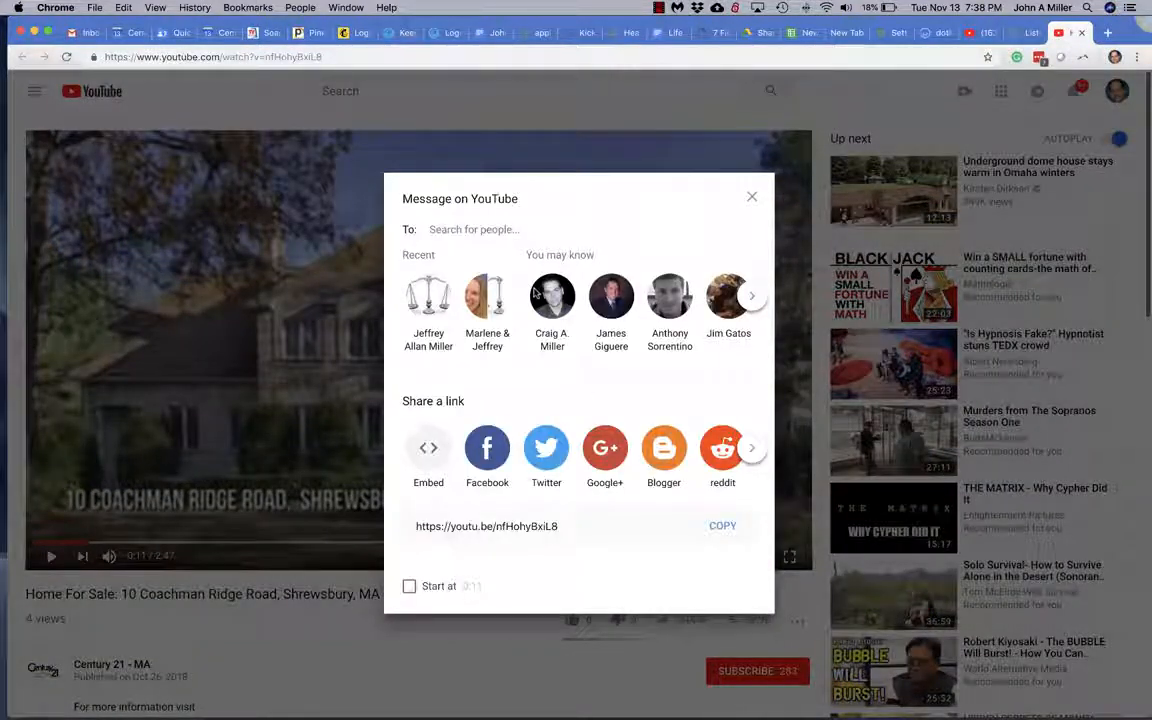
left_click(722, 530)
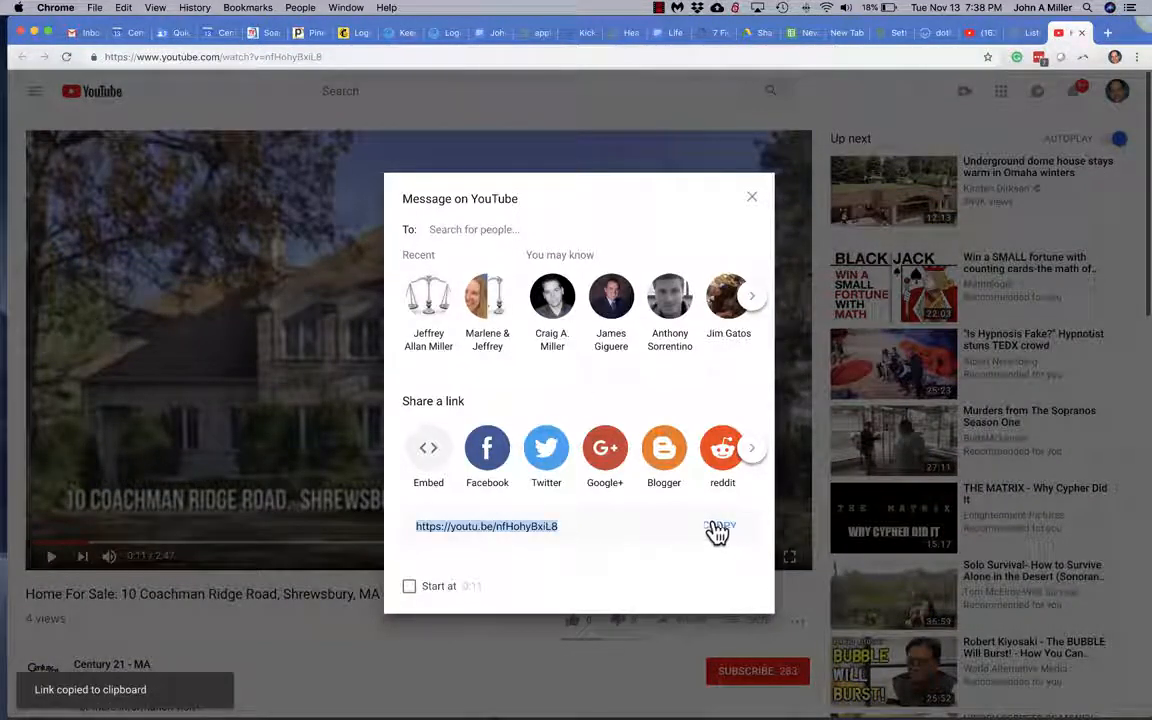
left_click(70, 32)
key("super+v")
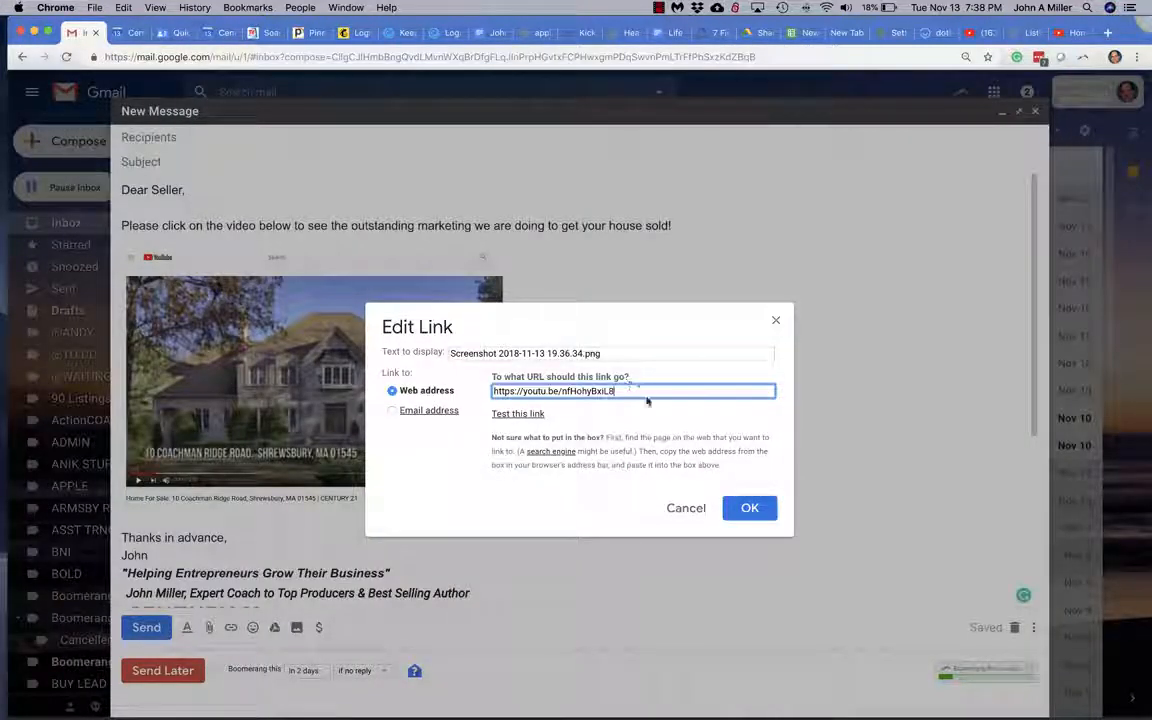
left_click(520, 415)
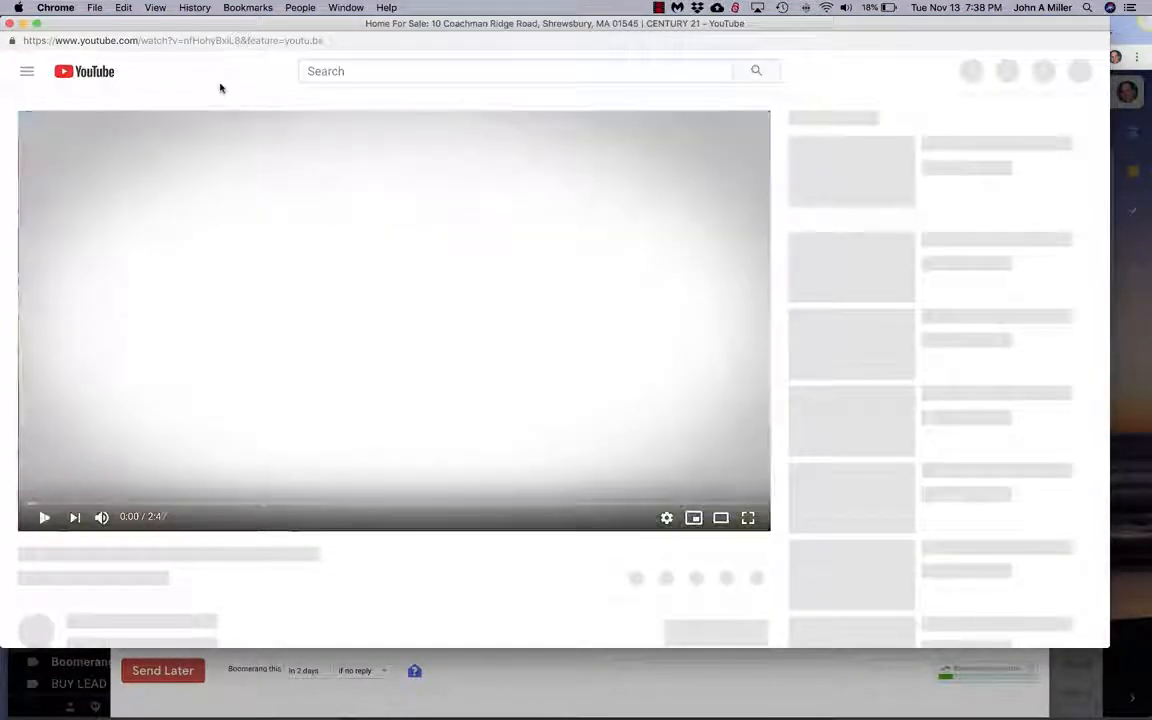
left_click(10, 24)
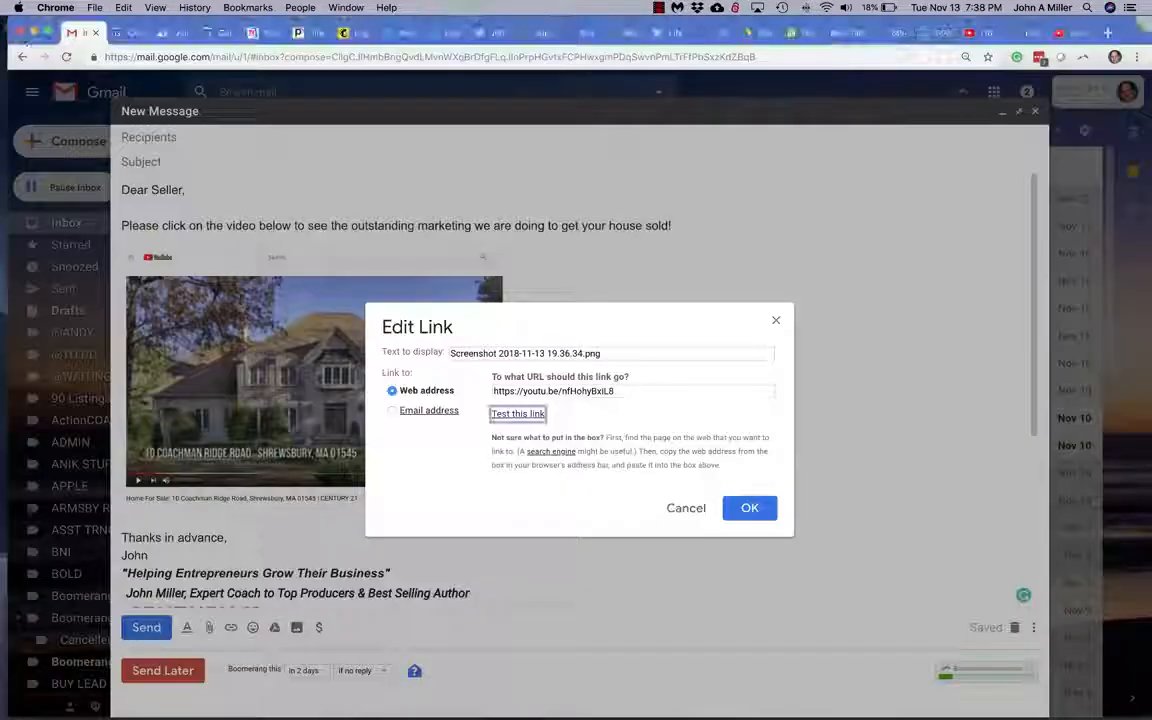
left_click(750, 511)
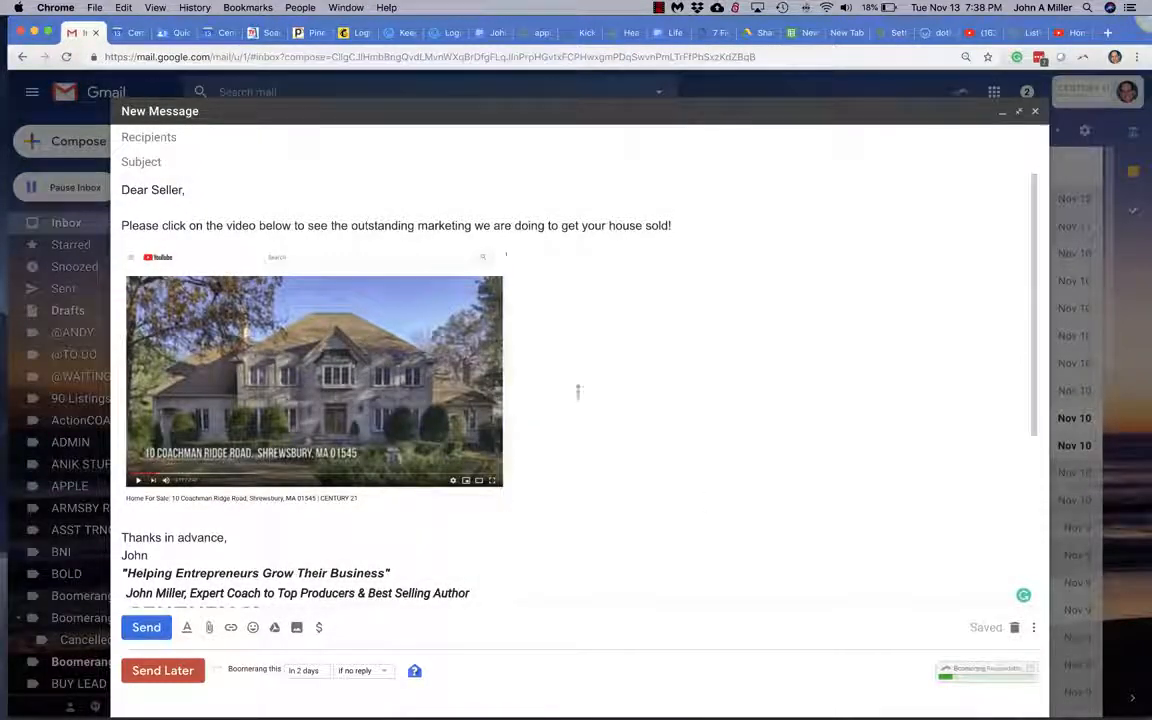
left_click(372, 383)
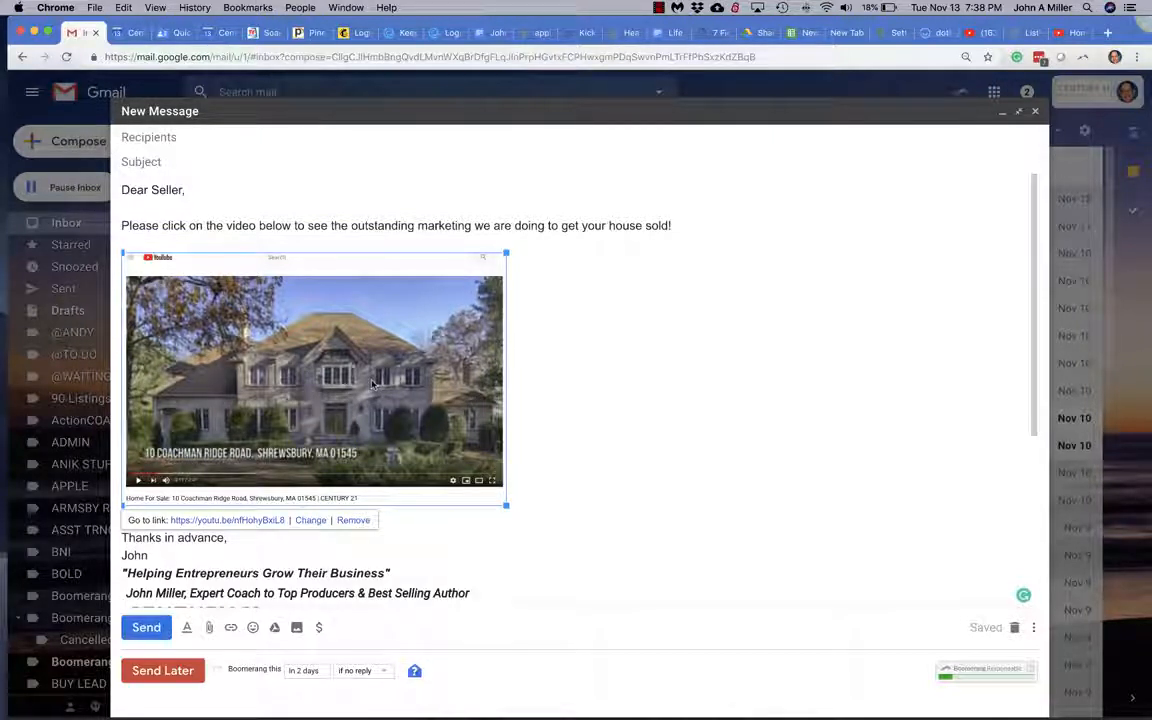
left_click(245, 521)
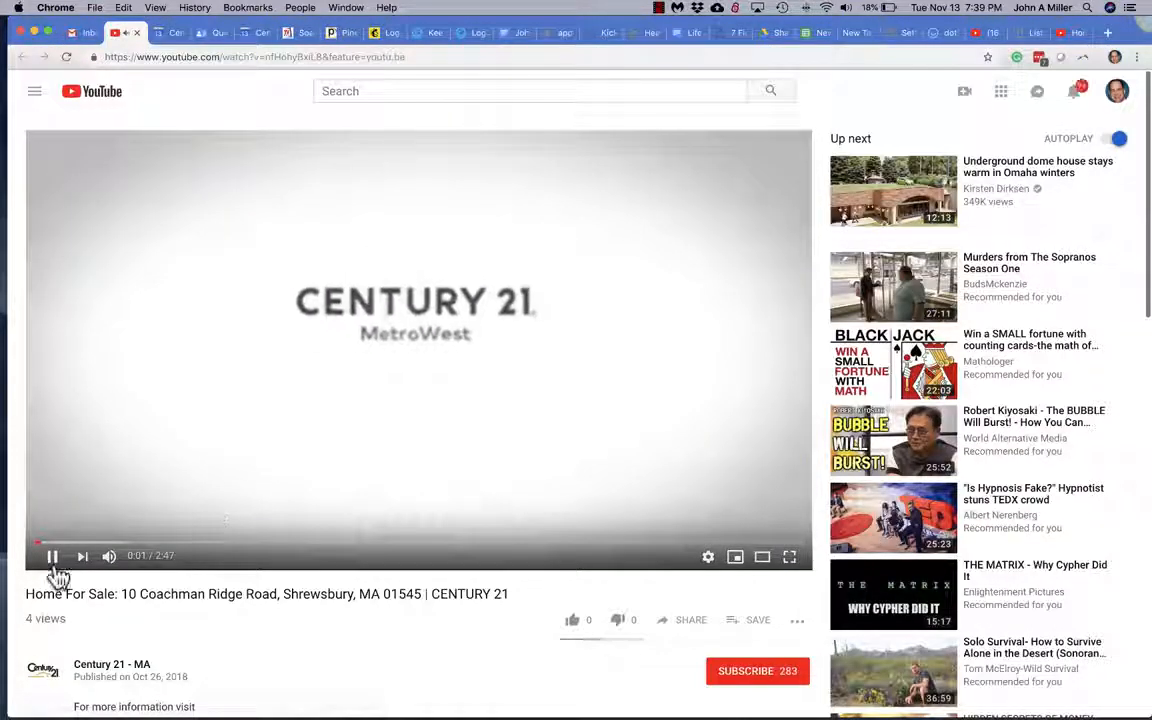
left_click(52, 556)
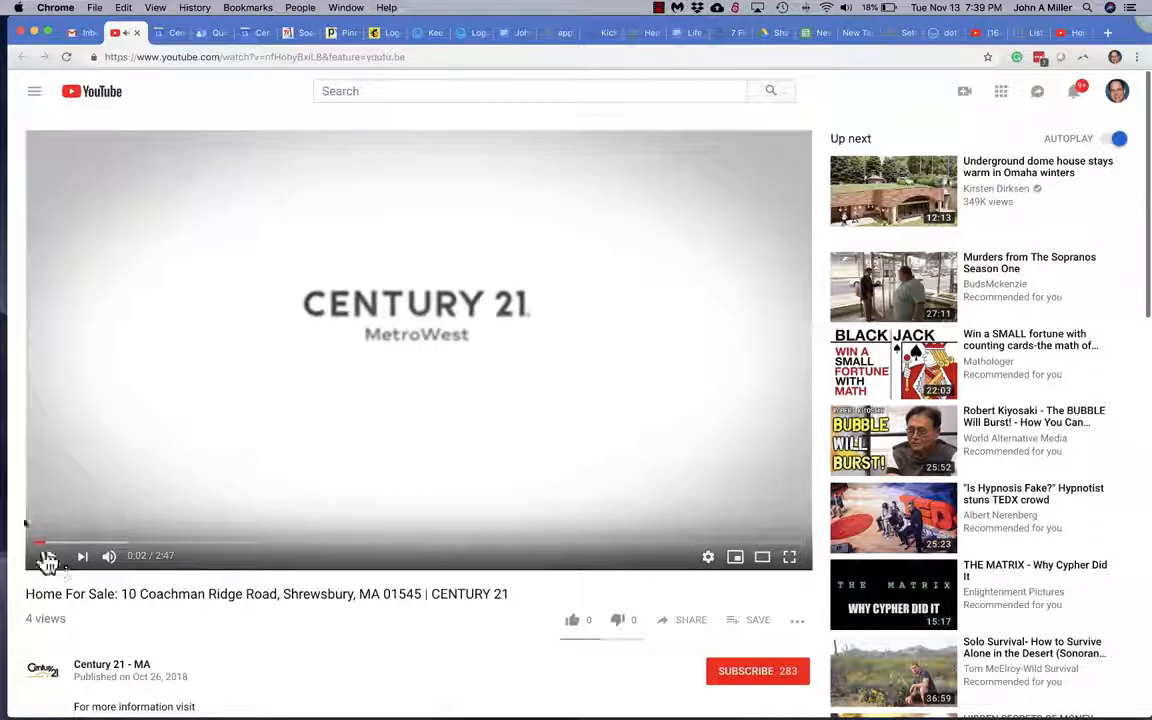
left_click(137, 34)
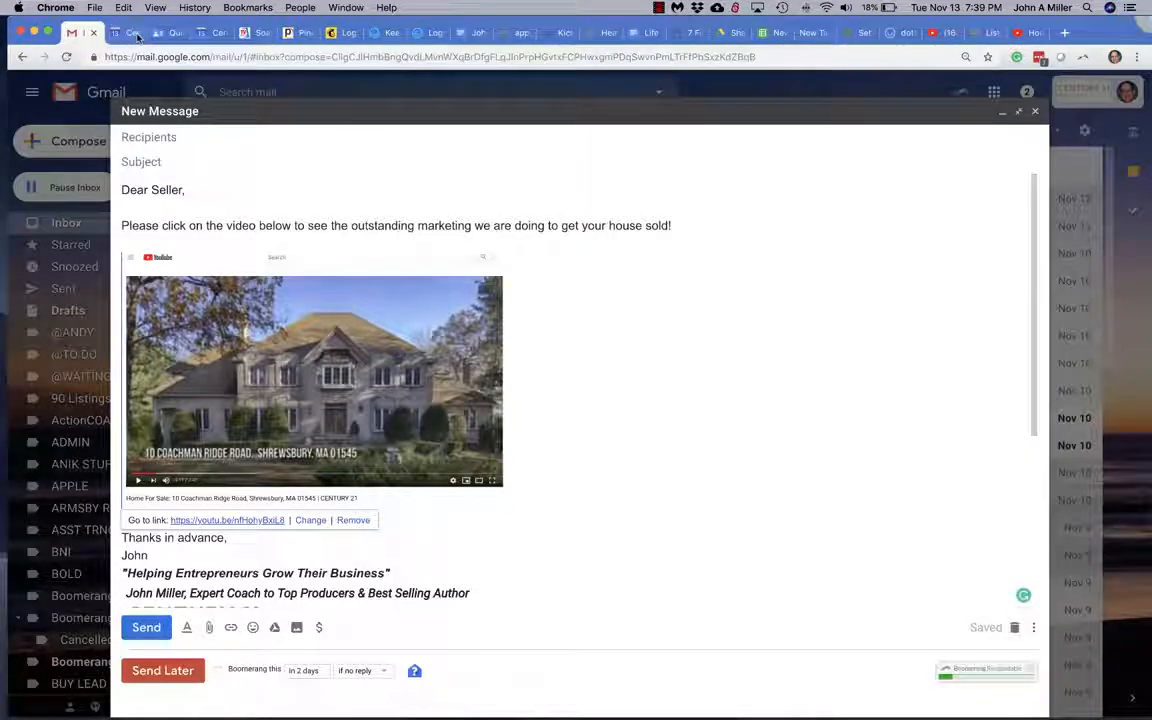
Address the draft to the seller contact and enter the subject 'Check it out!'.
left_click(449, 140)
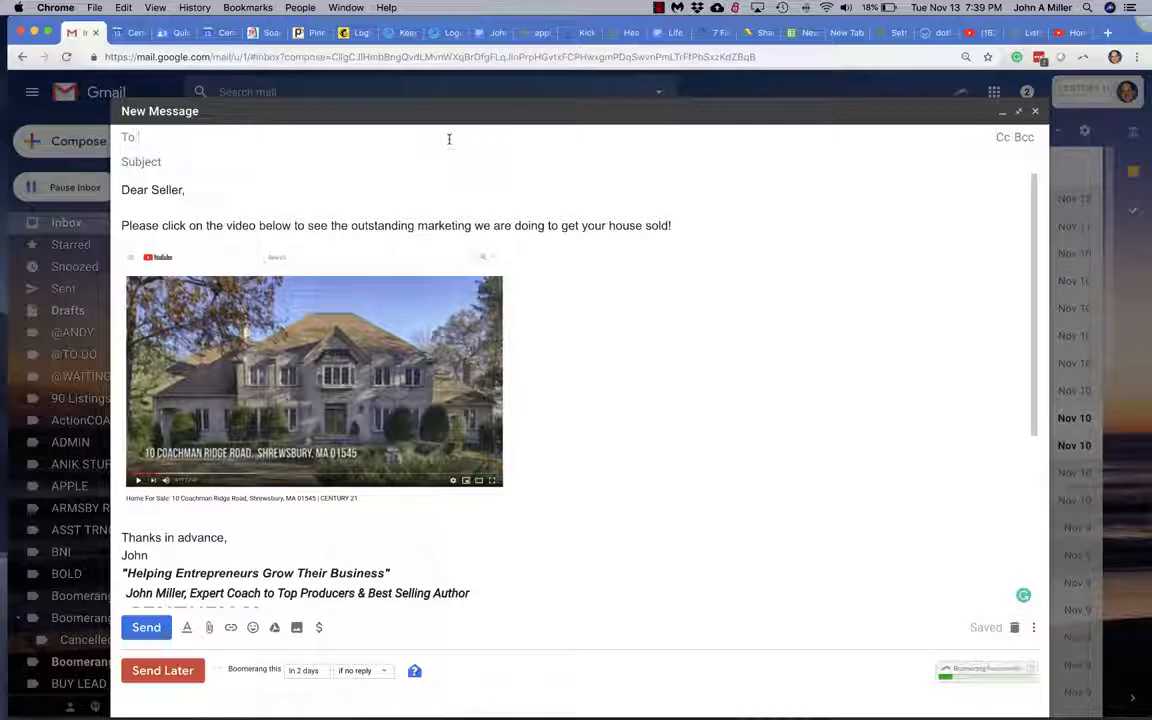
type("Lisa")
key("Return")
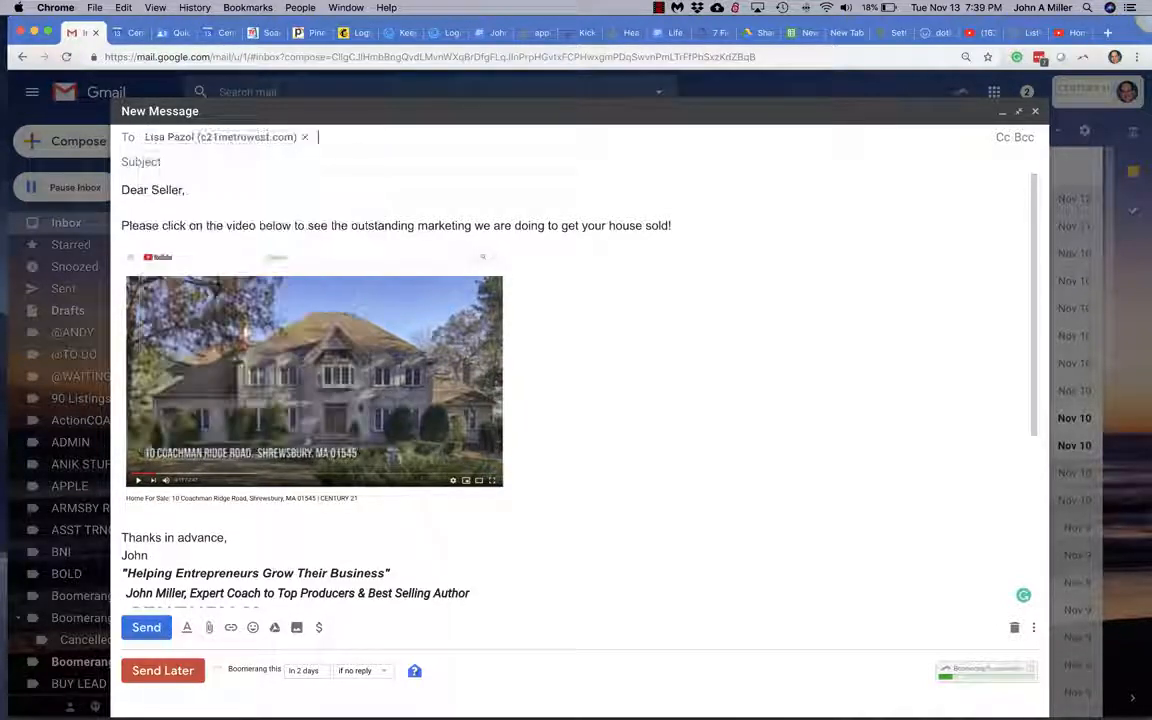
left_click(383, 163)
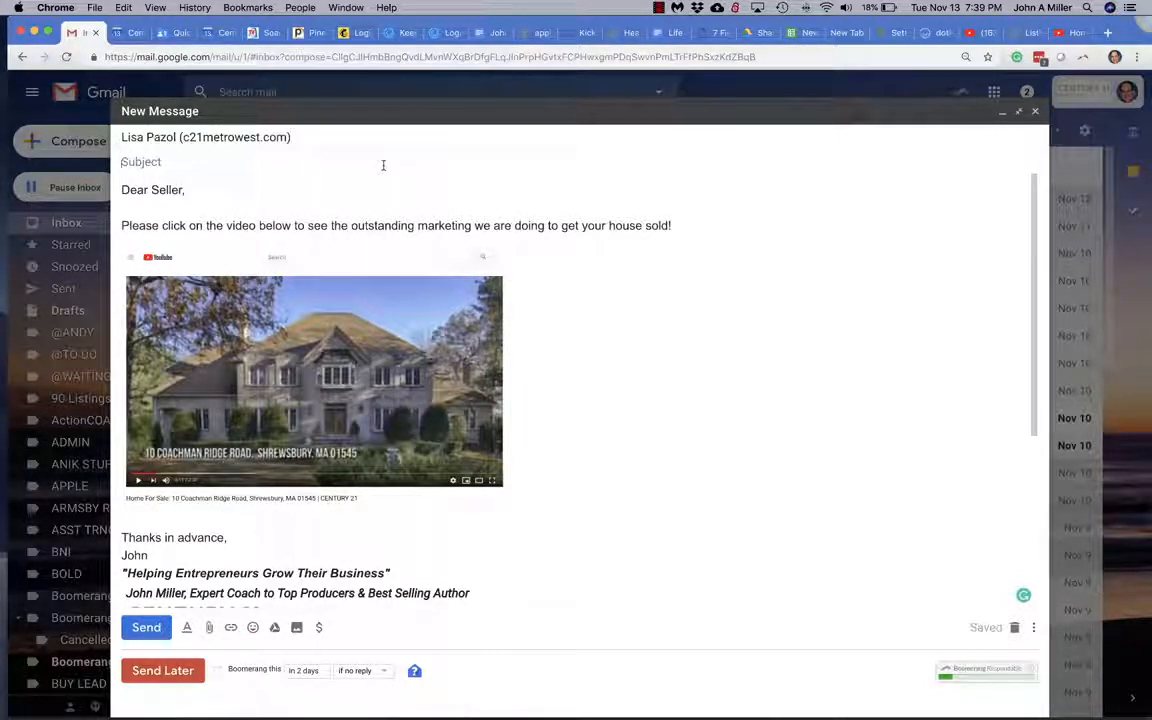
type("Chece")
type("k i")
type("t pu")
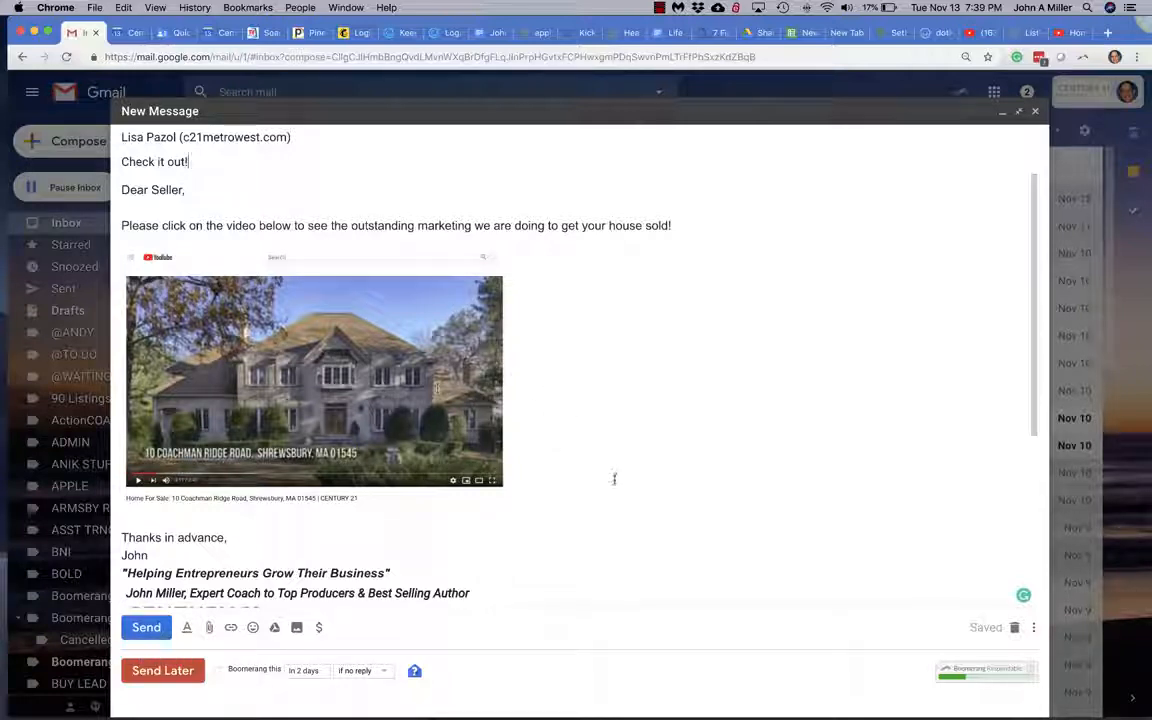
Open the signature's Digital Career Brochure link, careers.century21.com/join, in a new tab.
scroll(610, 487, "down", 5)
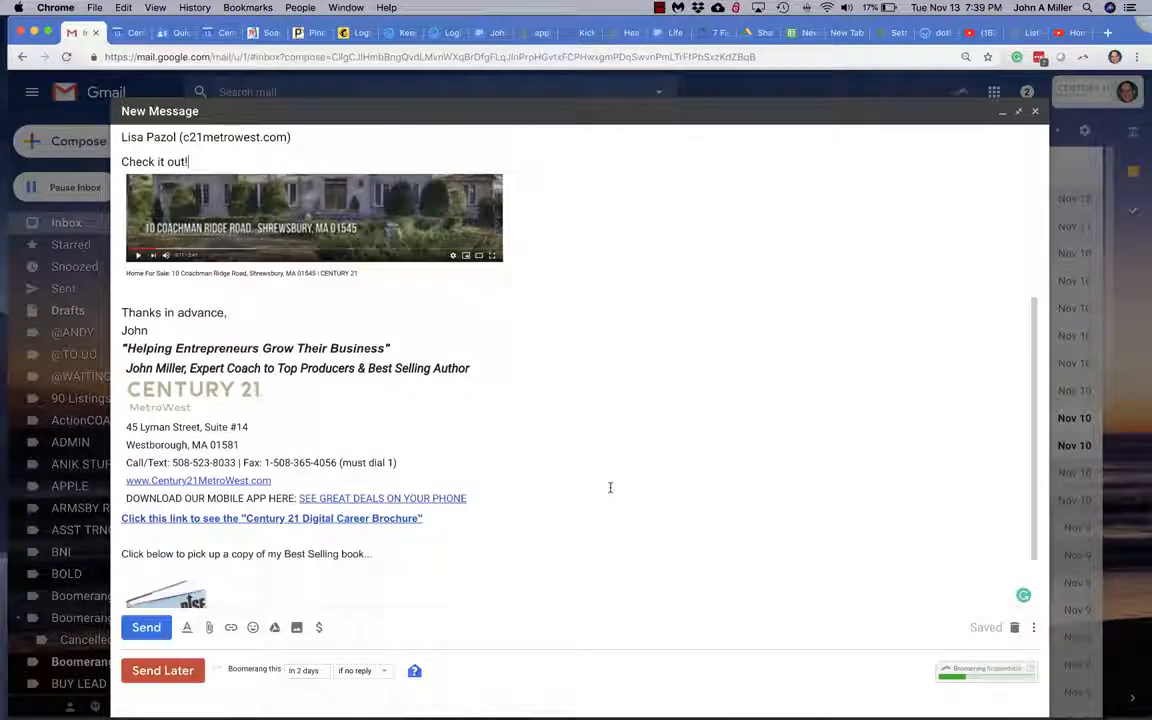
left_click(386, 518)
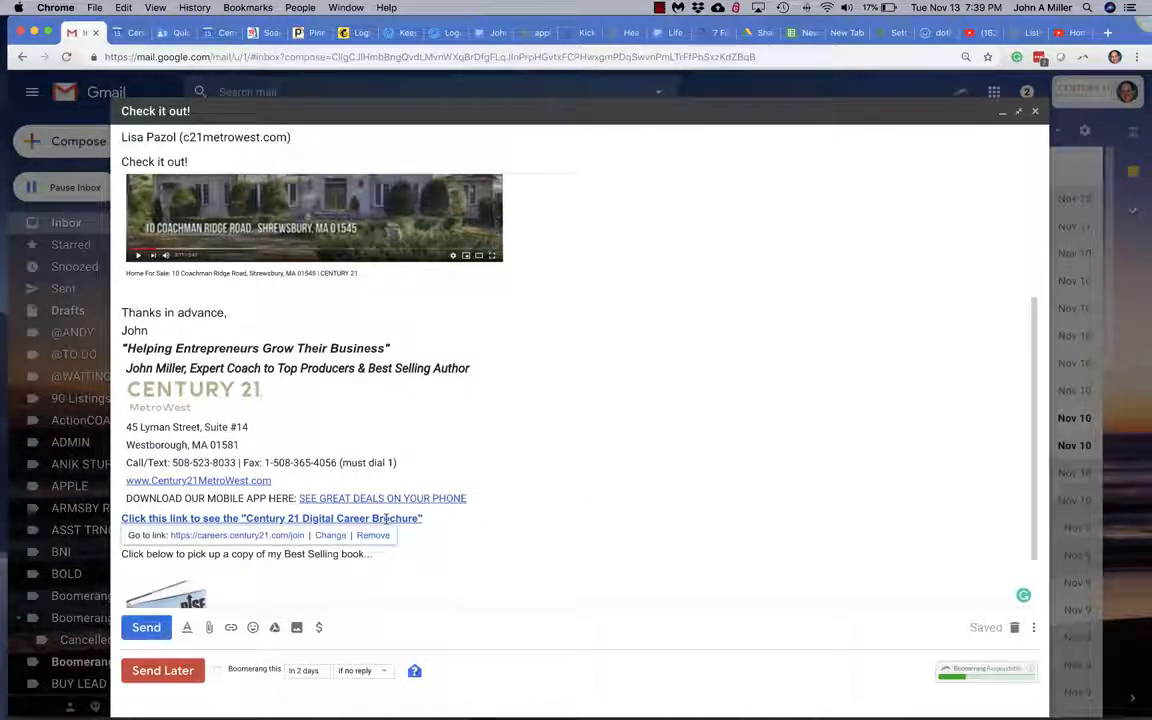
left_click(236, 537)
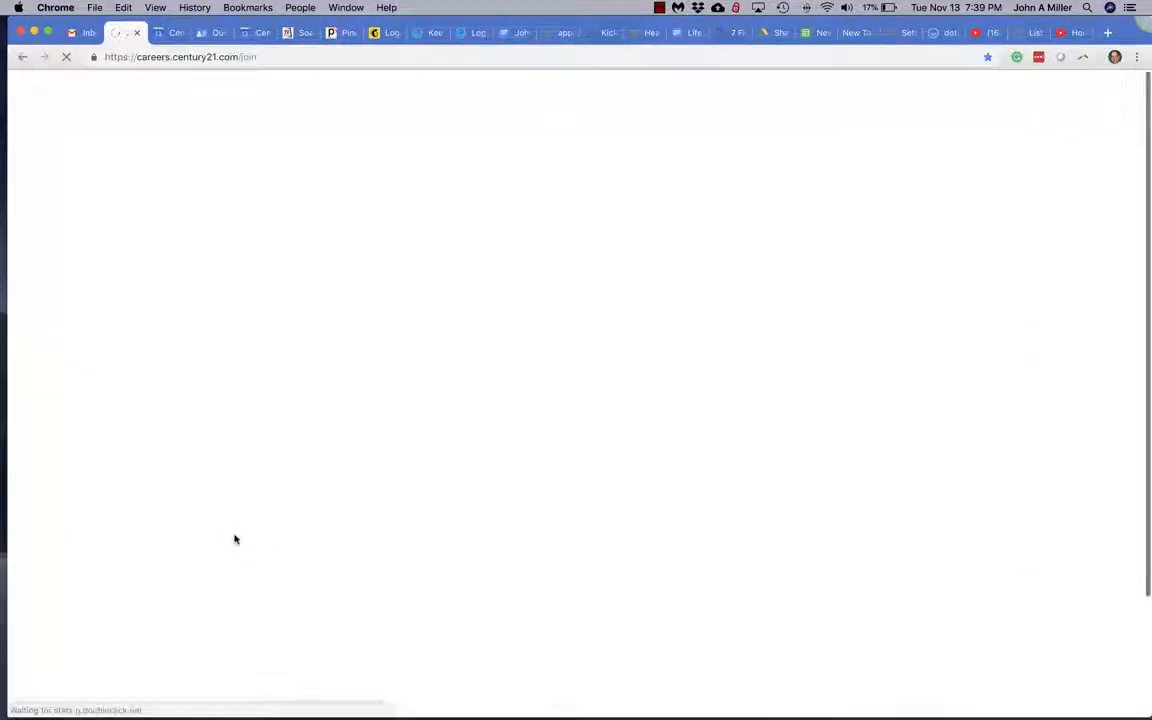
Page back one spread in the Century 21 careers brochure, then return to the 'Check it out!' Gmail draft.
scroll(536, 529, "down", 2)
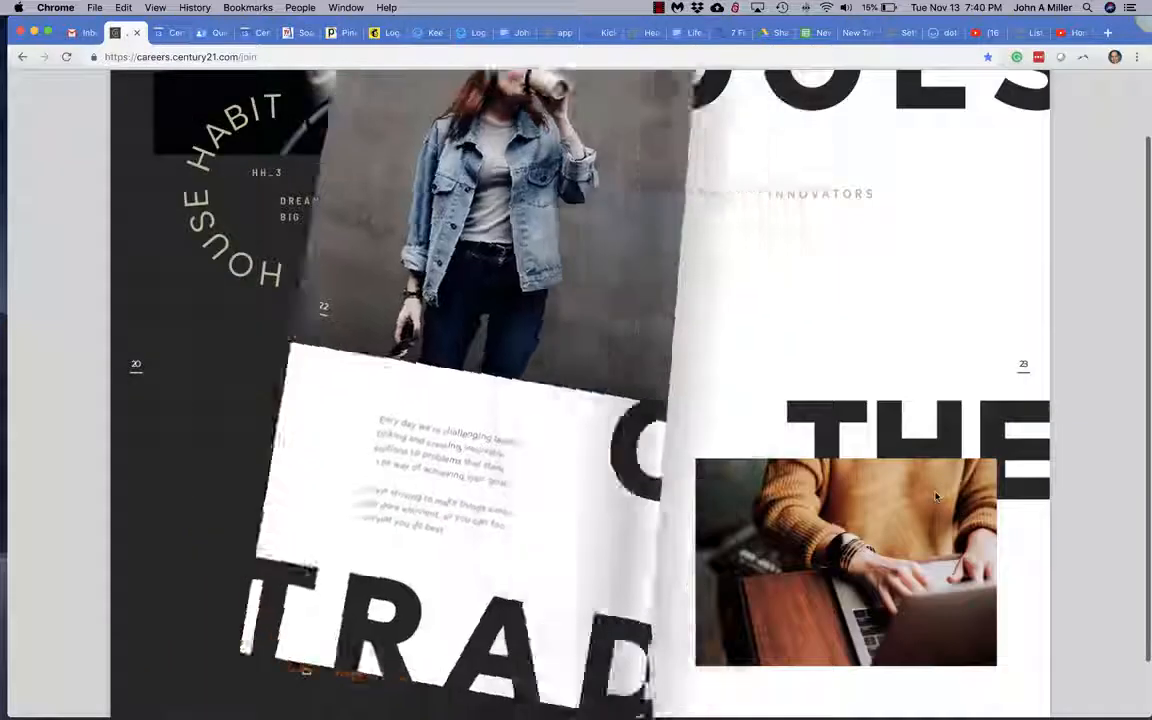
key("Left")
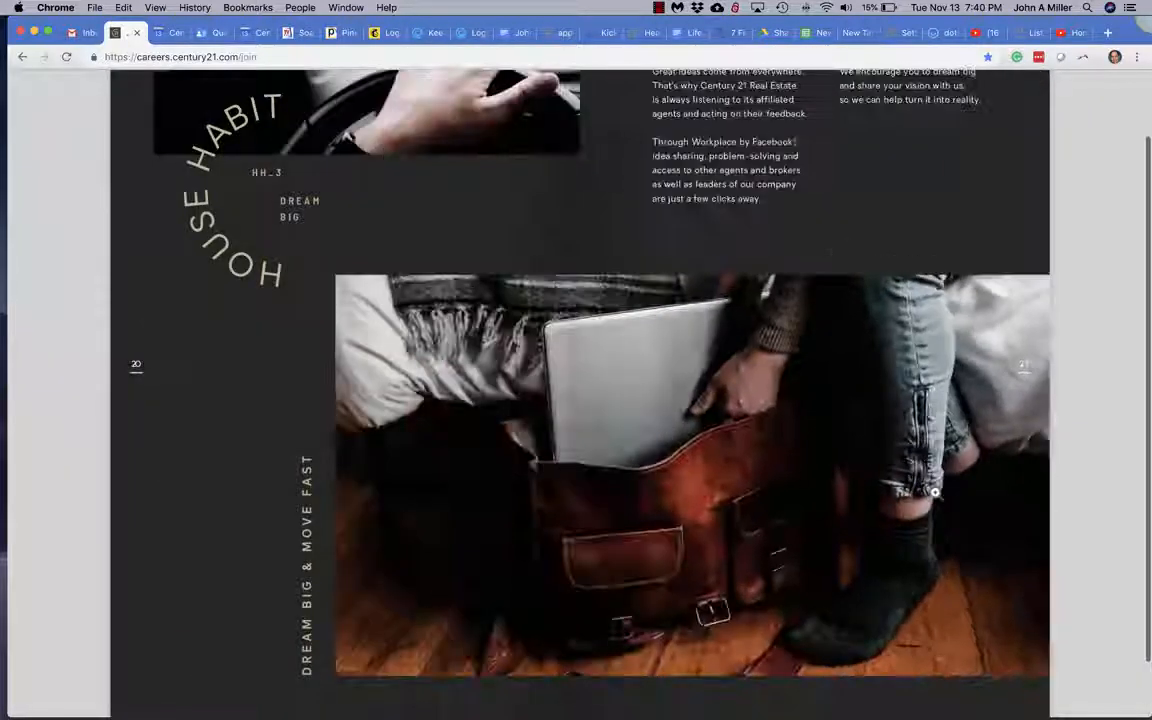
left_click(80, 32)
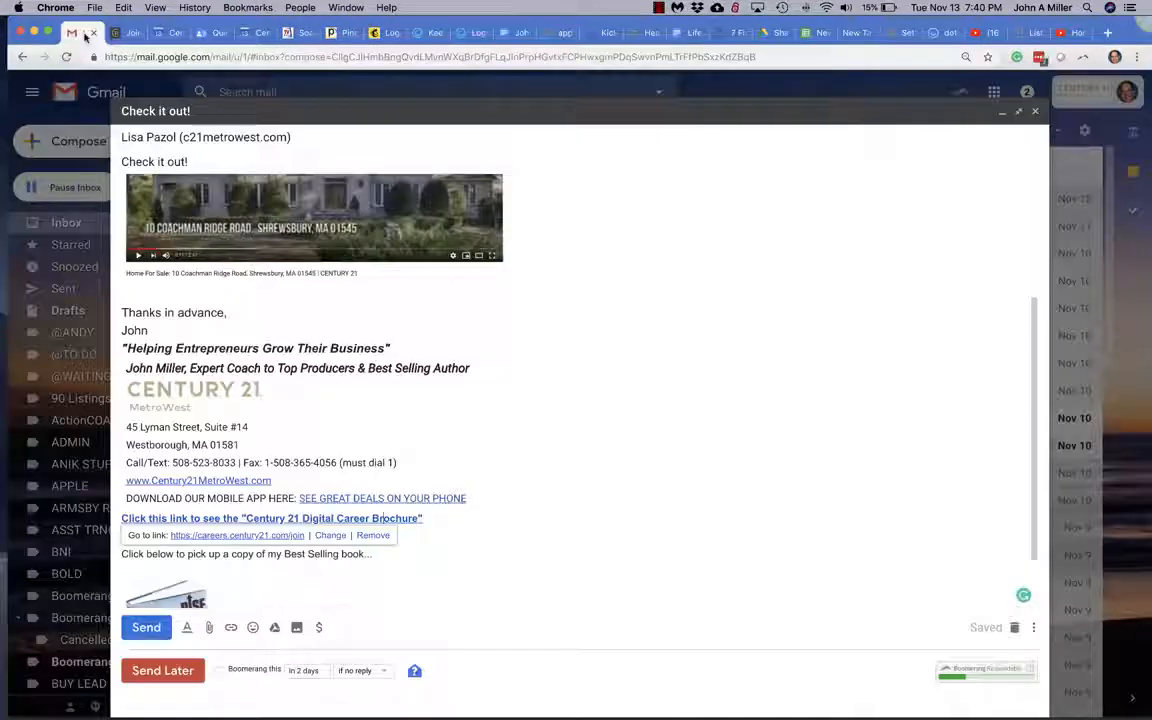
scroll(630, 410, "up", 5)
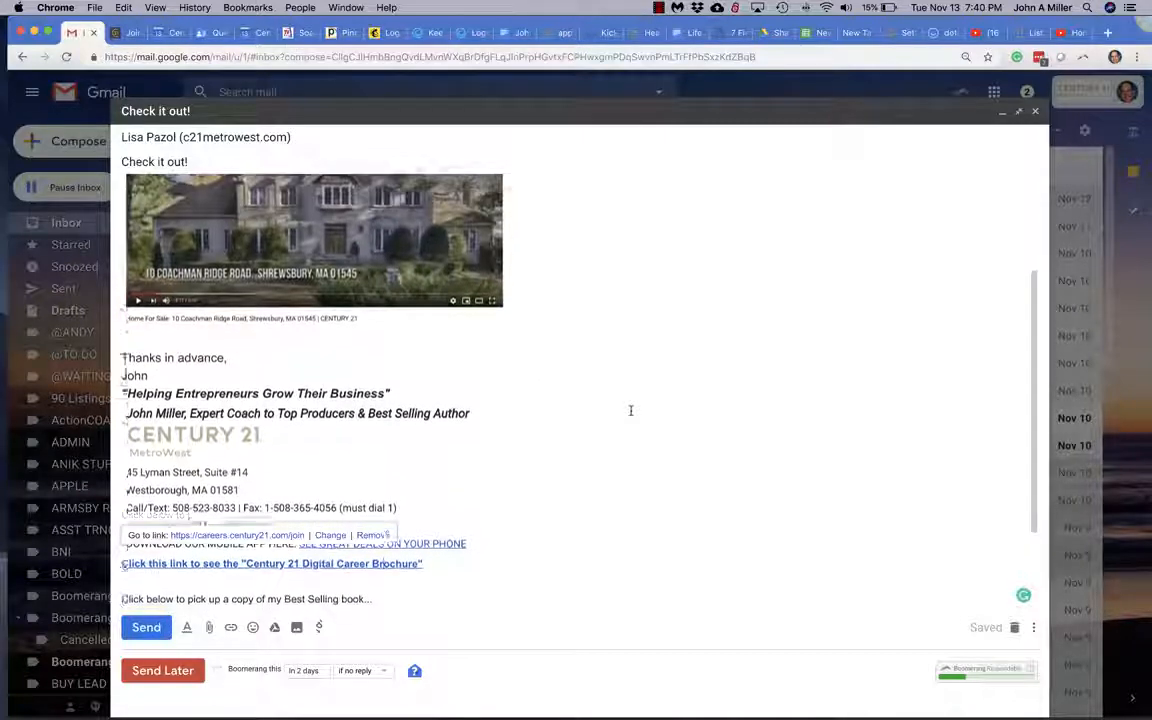